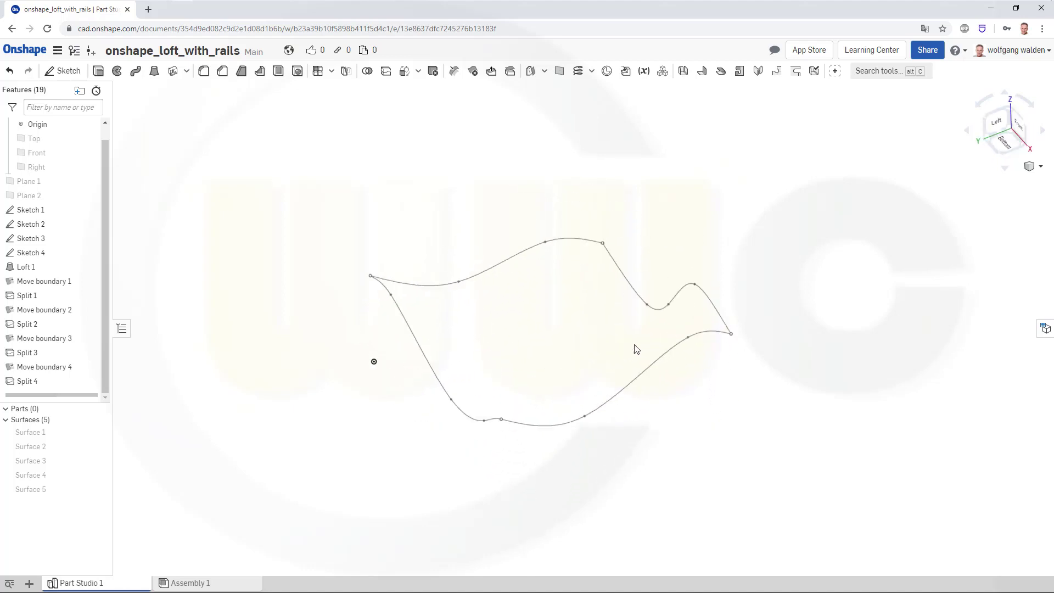
- Try a new surface loft using the curves of Sketch 3 and Sketch 4 as profiles
{"action": "right_click_drag", "start_coordinate": [646, 298], "coordinate": [624, 273]}
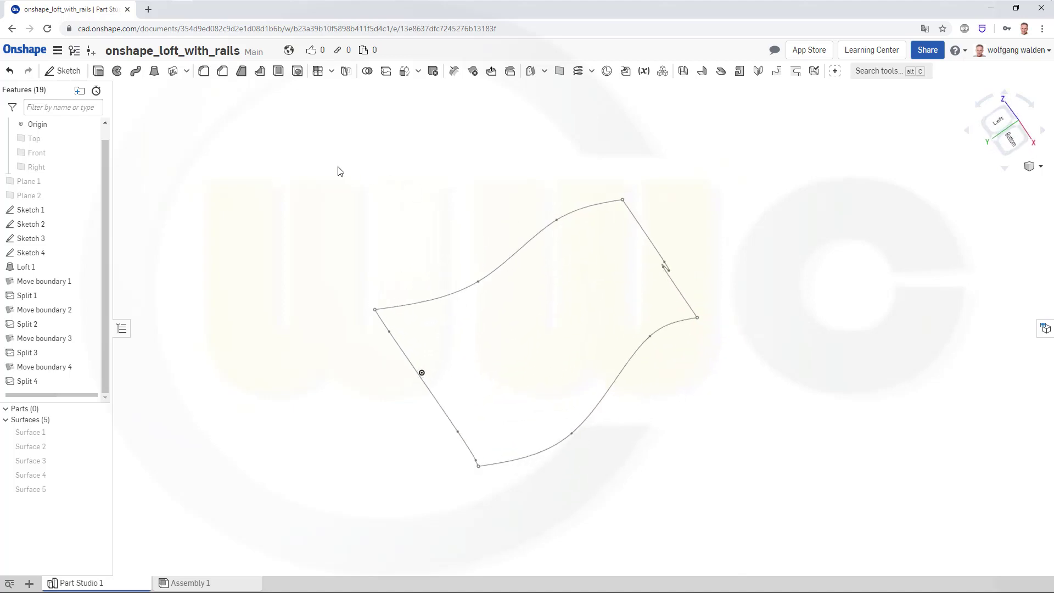
{"action": "mouse_move", "coordinate": [392, 239]}
{"action": "right_mouse_down"}
{"action": "mouse_move", "coordinate": [409, 229]}
{"action": "mouse_move", "coordinate": [372, 245]}
{"action": "mouse_move", "coordinate": [384, 228]}
{"action": "right_mouse_up"}
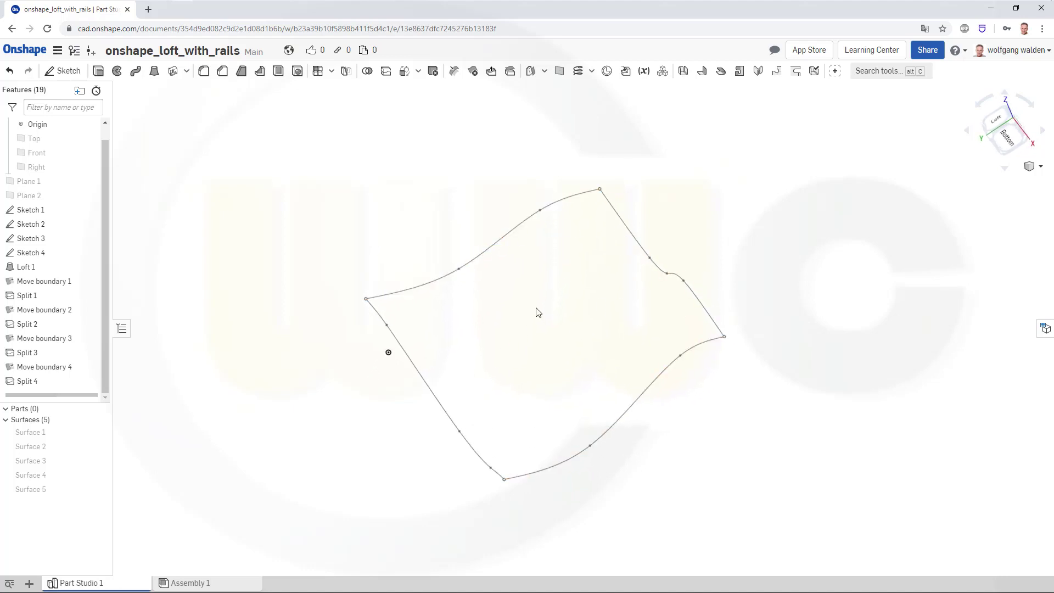
{"action": "right_click_drag", "start_coordinate": [428, 218], "coordinate": [415, 205]}
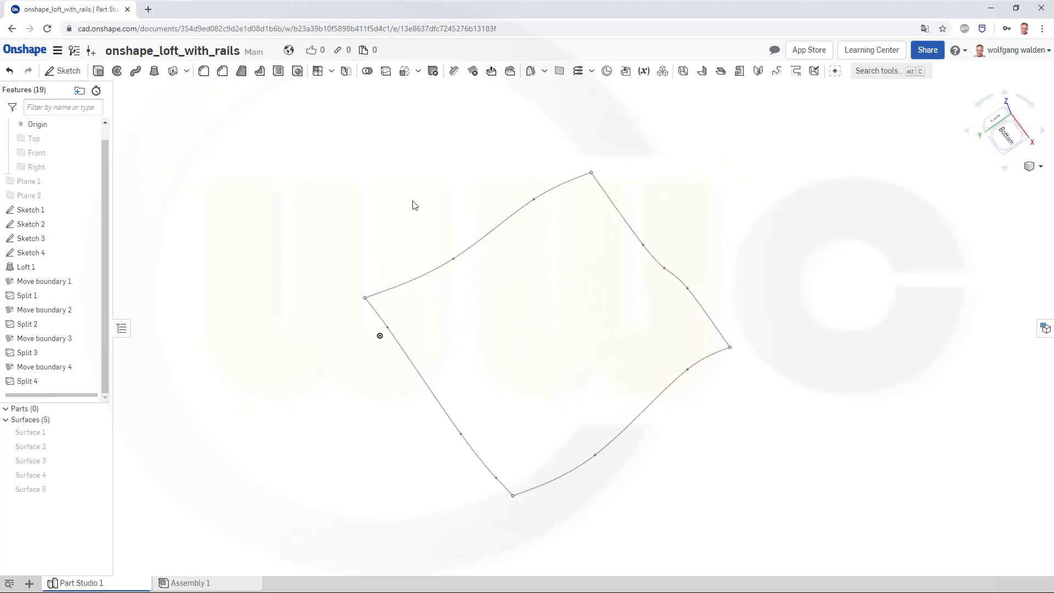
{"action": "left_click", "coordinate": [154, 70]}
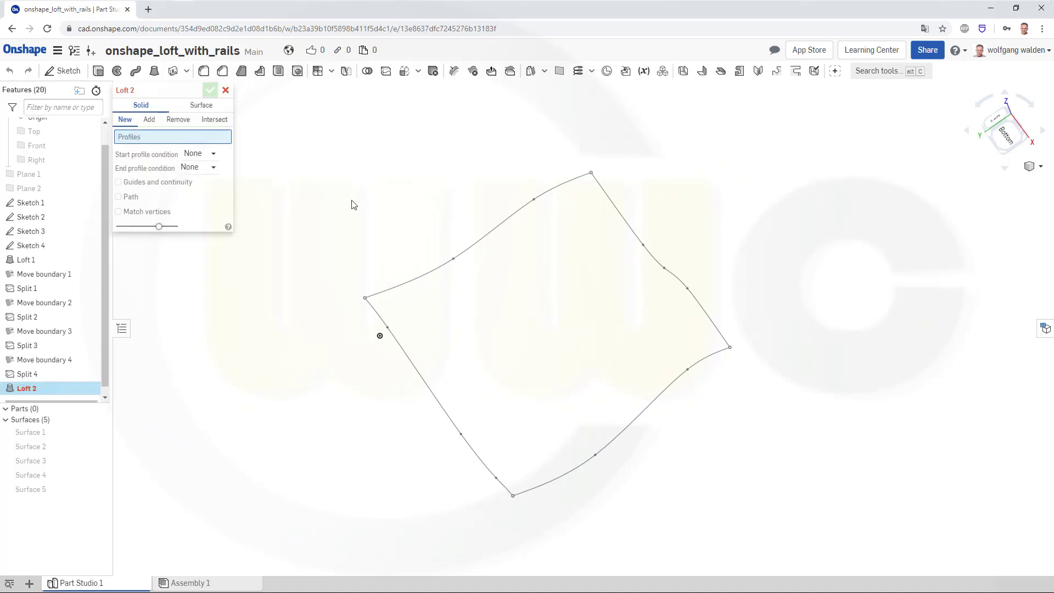
{"action": "left_click", "coordinate": [200, 105]}
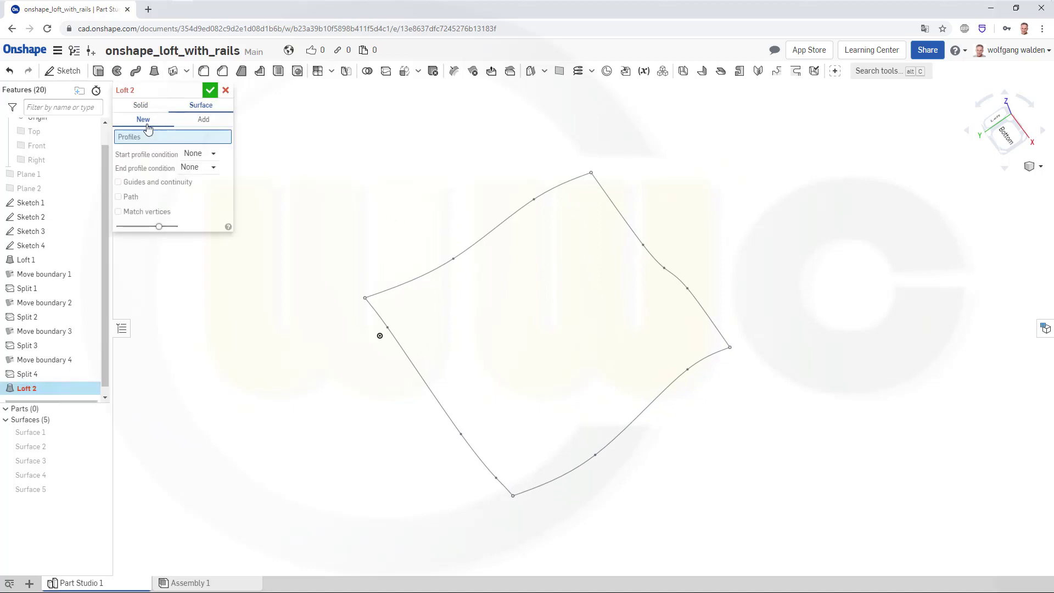
{"action": "mouse_move", "coordinate": [536, 282]}
{"action": "right_mouse_down"}
{"action": "mouse_move", "coordinate": [560, 287]}
{"action": "mouse_move", "coordinate": [562, 321]}
{"action": "right_mouse_up"}
{"action": "left_click", "coordinate": [401, 286]}
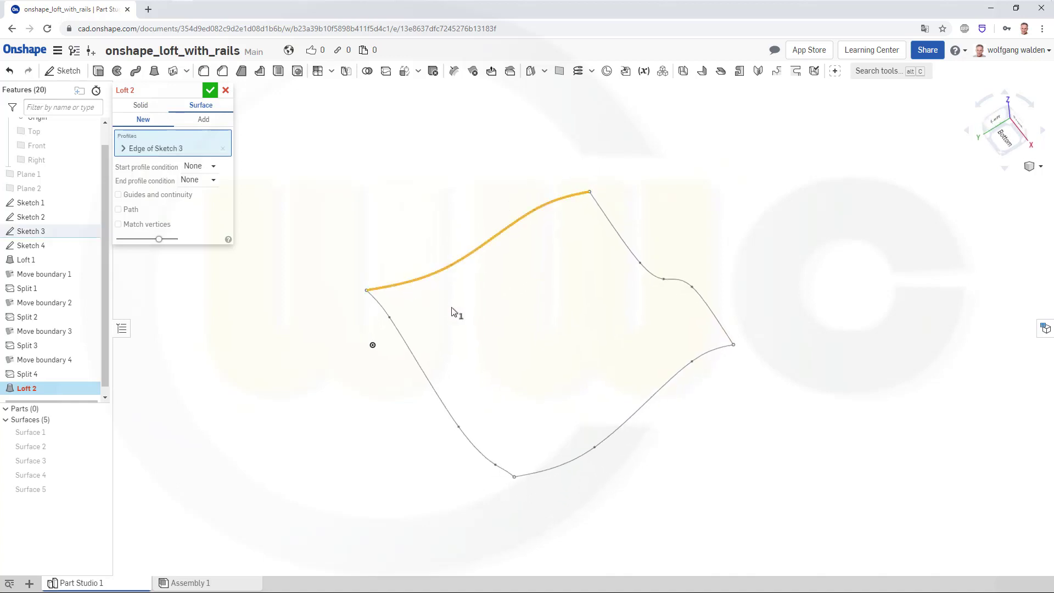
{"action": "left_click", "coordinate": [558, 470]}
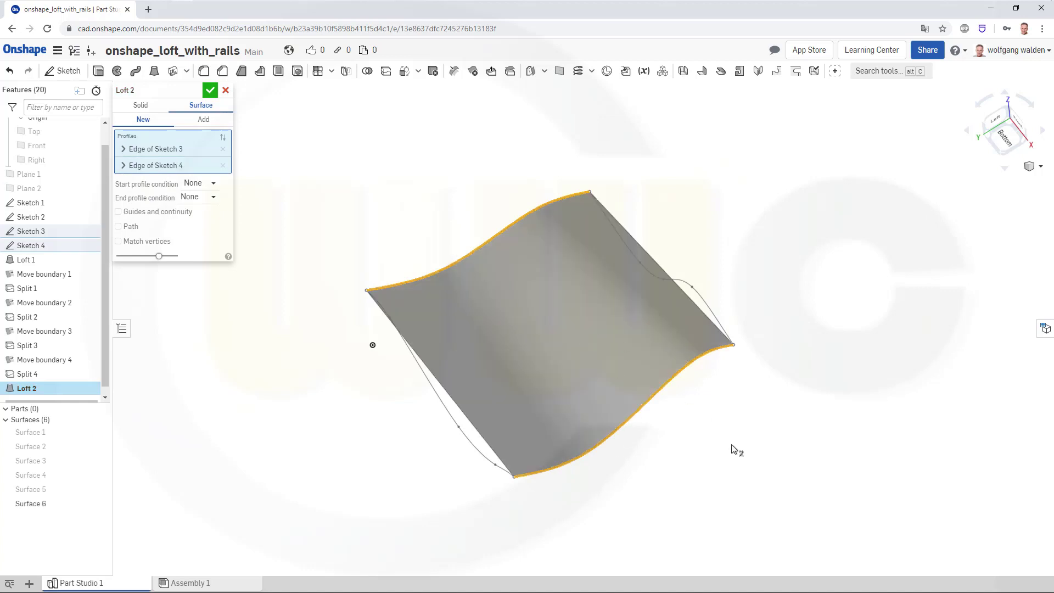
{"action": "mouse_move", "coordinate": [740, 429]}
{"action": "right_mouse_down"}
{"action": "mouse_move", "coordinate": [738, 414]}
{"action": "mouse_move", "coordinate": [737, 448]}
{"action": "right_mouse_up"}
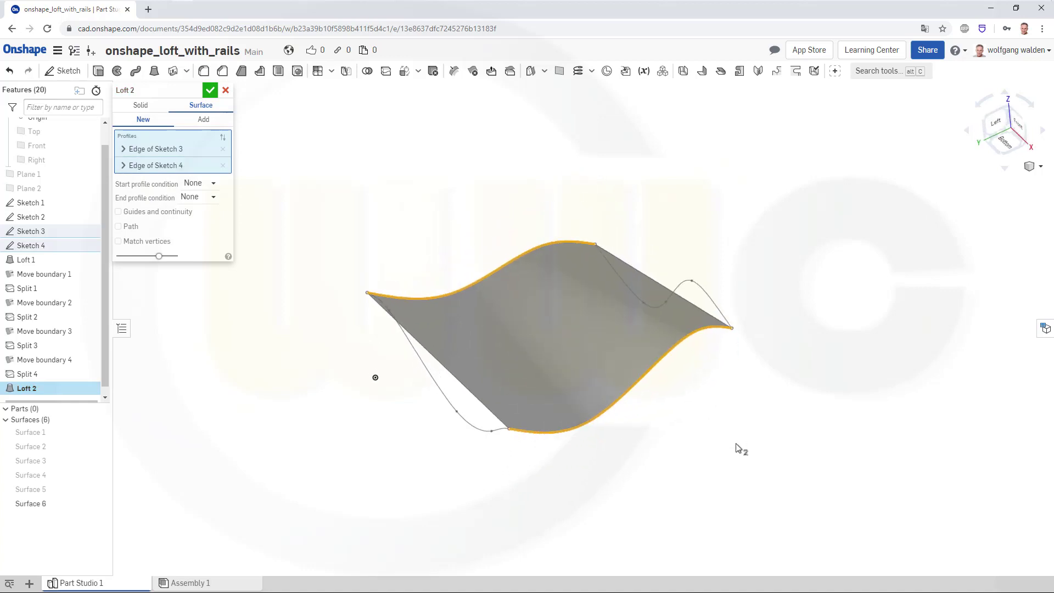
- Try the Sketch 2 and Sketch 1 curves as guides for the surface loft, and cancel the loft
{"action": "left_click", "coordinate": [119, 212]}
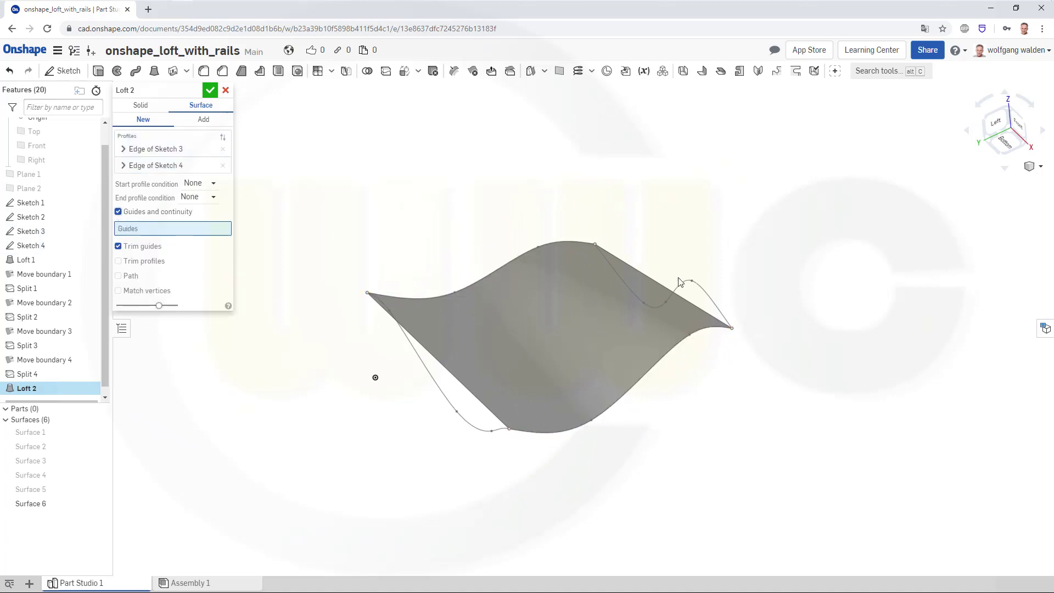
{"action": "left_click", "coordinate": [802, 297]}
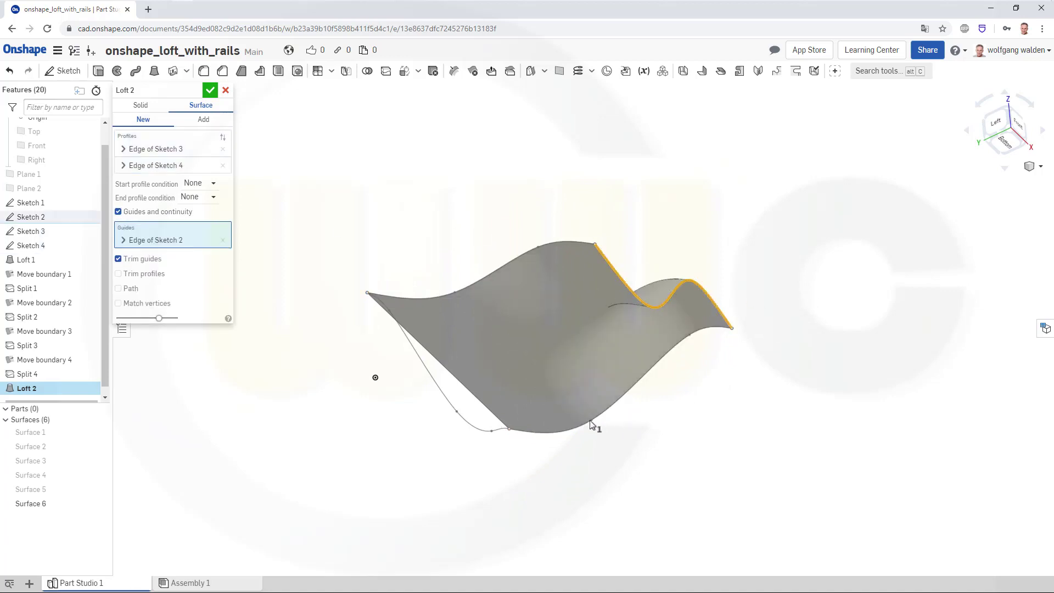
{"action": "left_click", "coordinate": [479, 429]}
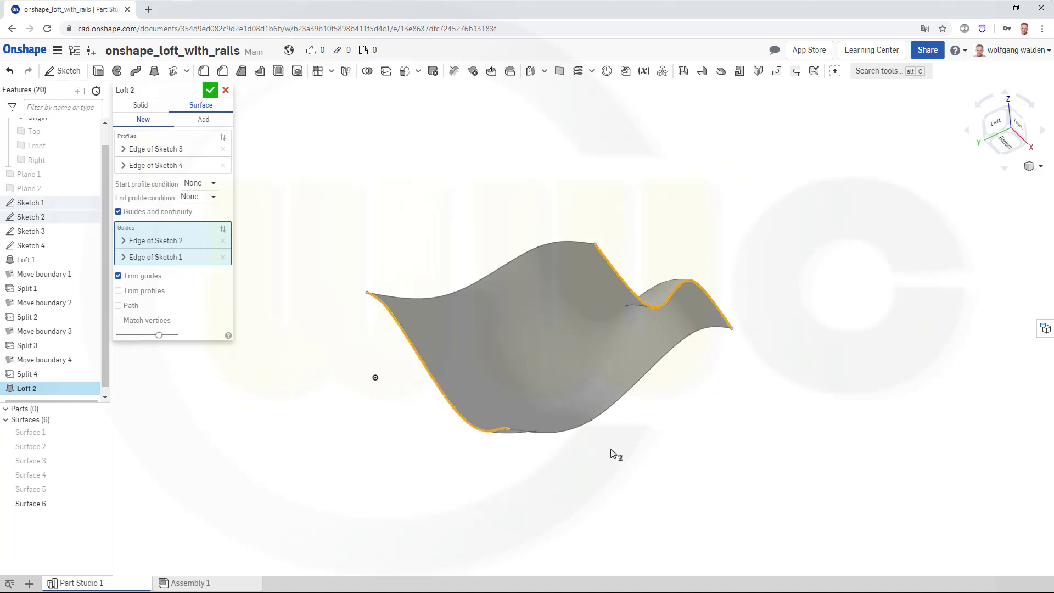
{"action": "mouse_move", "coordinate": [612, 454]}
{"action": "right_mouse_down"}
{"action": "mouse_move", "coordinate": [624, 363]}
{"action": "mouse_move", "coordinate": [584, 384]}
{"action": "mouse_move", "coordinate": [612, 447]}
{"action": "mouse_move", "coordinate": [671, 513]}
{"action": "mouse_move", "coordinate": [643, 518]}
{"action": "mouse_move", "coordinate": [650, 534]}
{"action": "mouse_move", "coordinate": [637, 500]}
{"action": "mouse_move", "coordinate": [652, 523]}
{"action": "mouse_move", "coordinate": [697, 517]}
{"action": "mouse_move", "coordinate": [670, 518]}
{"action": "right_mouse_up"}
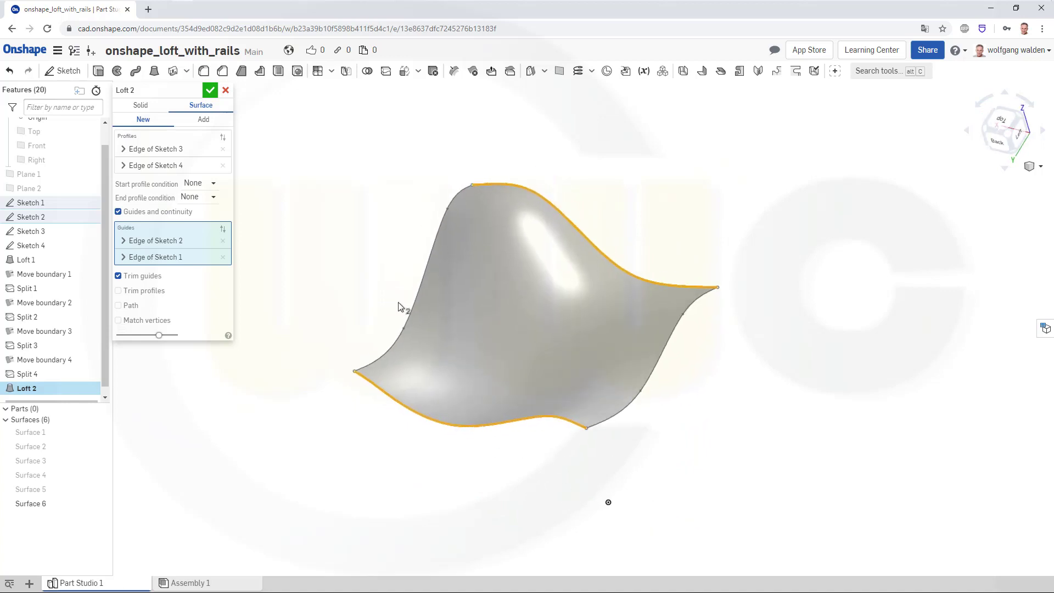
{"action": "left_click", "coordinate": [225, 90]}
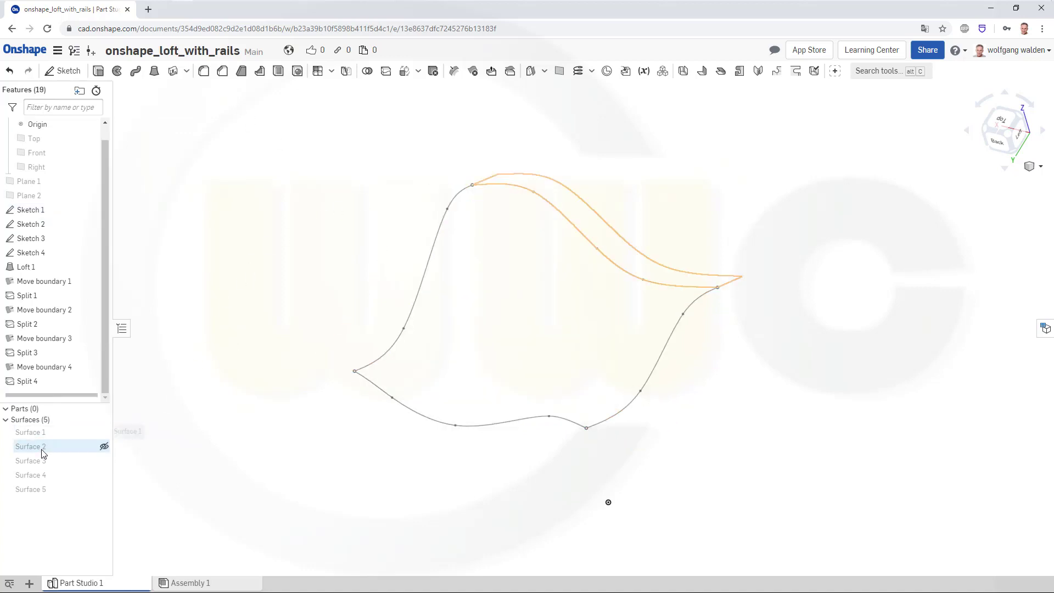
- Show Surfaces 1, 2, 3 and 5, keep Surface 4 hidden, and hide all sketches
{"action": "left_click", "coordinate": [104, 491]}
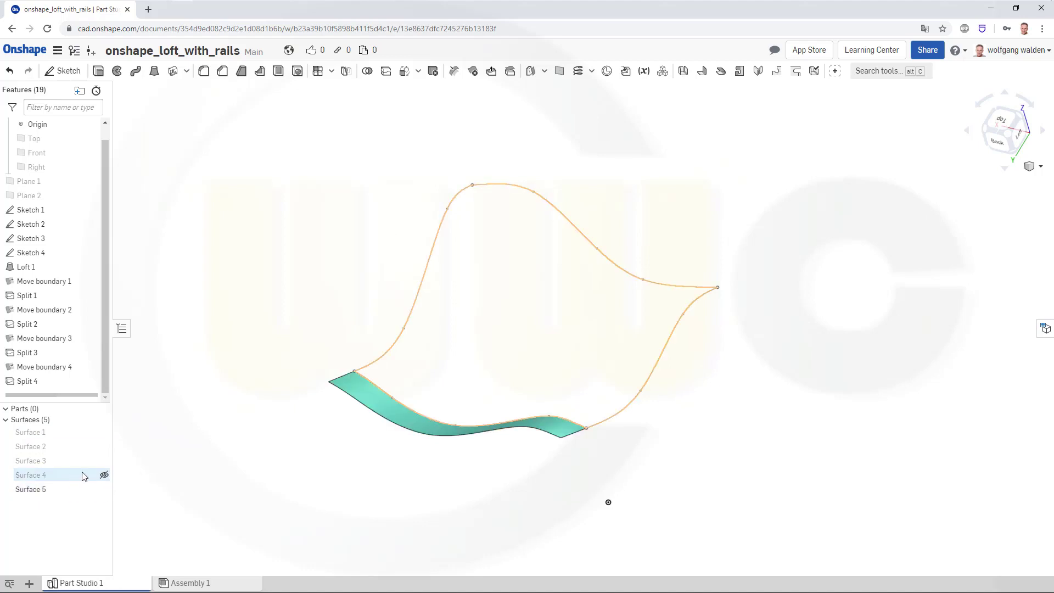
{"action": "left_click", "coordinate": [104, 475]}
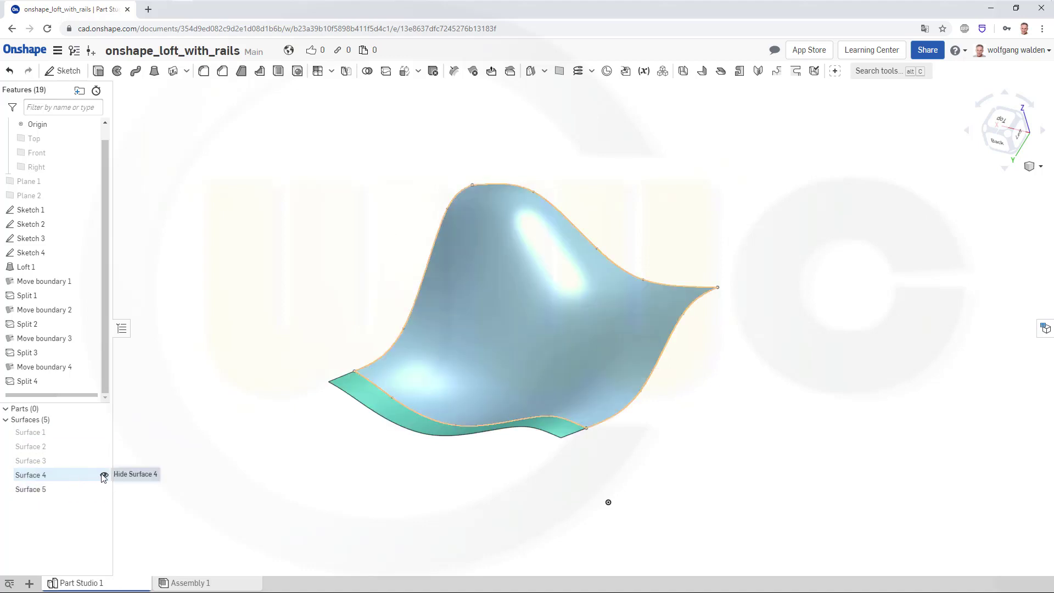
{"action": "left_click", "coordinate": [104, 475]}
{"action": "left_click", "coordinate": [103, 462]}
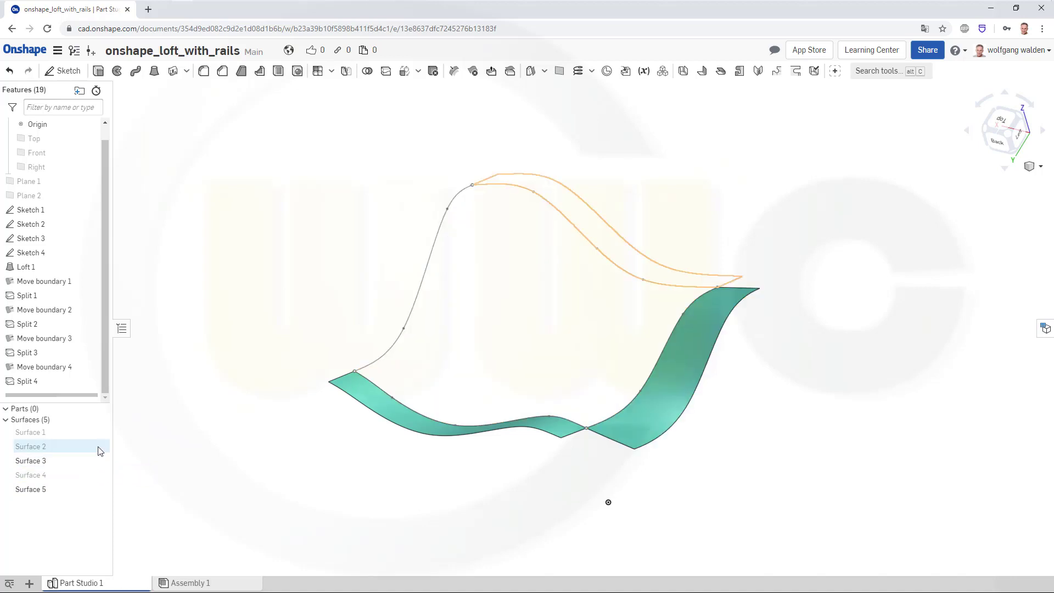
{"action": "left_click", "coordinate": [104, 447]}
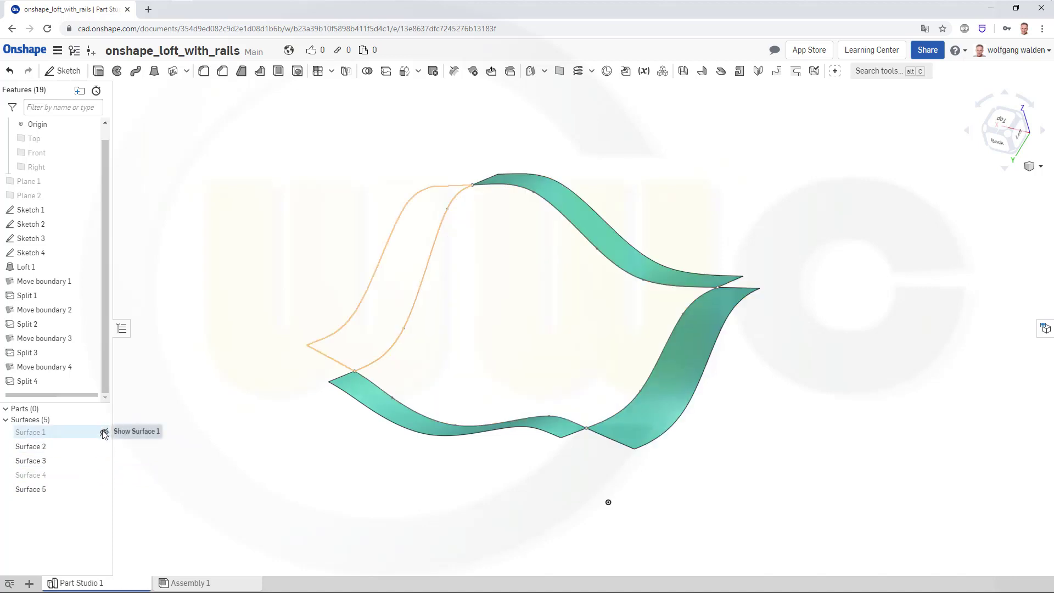
{"action": "left_click", "coordinate": [104, 433]}
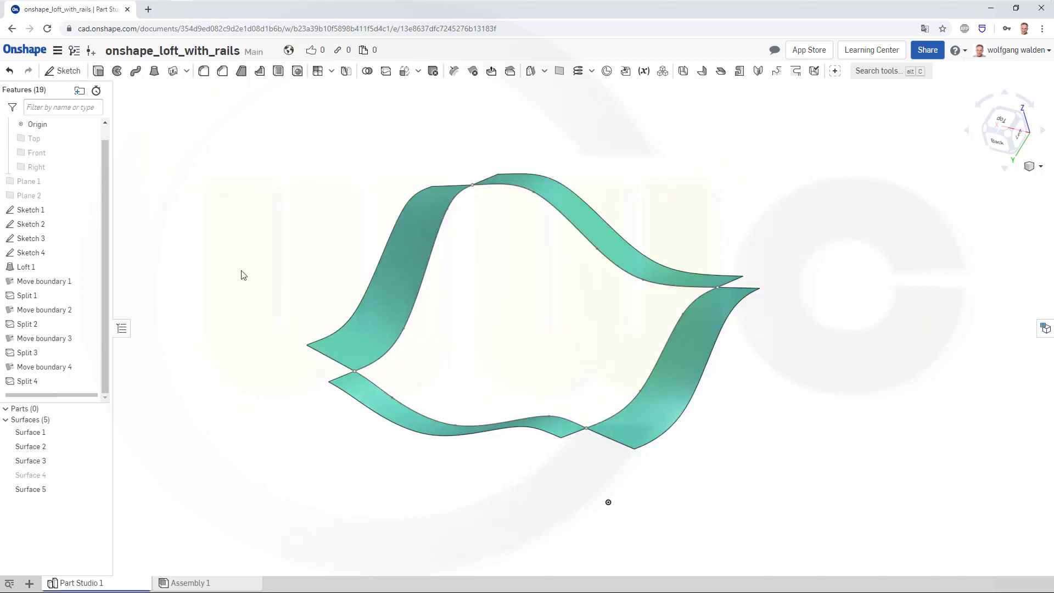
{"action": "right_click", "coordinate": [31, 212]}
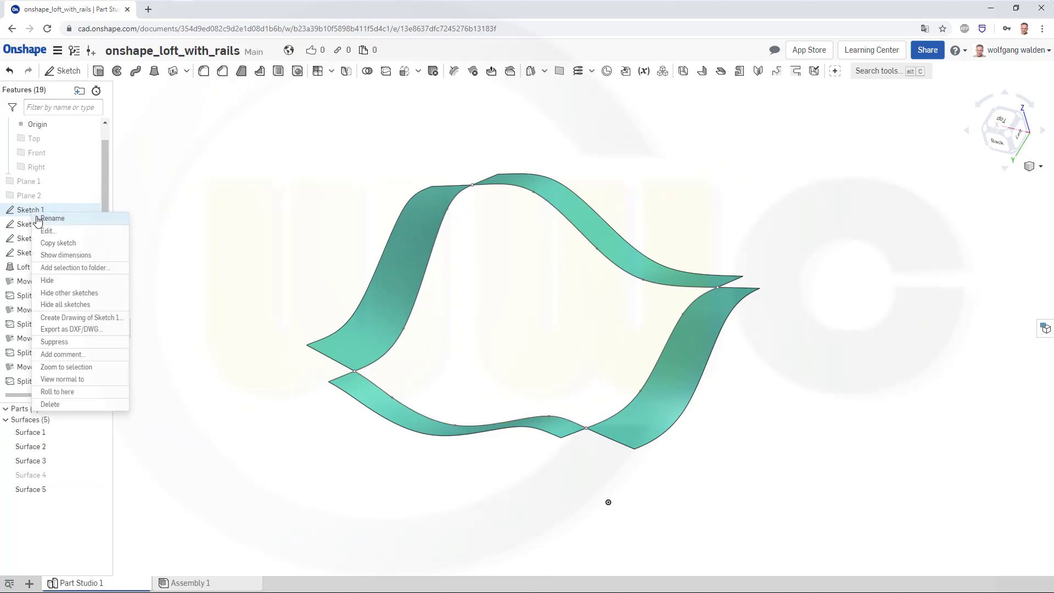
{"action": "left_click", "coordinate": [80, 306]}
- Start a surface loft as a new surface between the inner edges of Surface 1 and Surface 3
{"action": "mouse_move", "coordinate": [310, 258]}
{"action": "right_mouse_down"}
{"action": "mouse_move", "coordinate": [306, 277]}
{"action": "mouse_move", "coordinate": [518, 328]}
{"action": "mouse_move", "coordinate": [502, 332]}
{"action": "mouse_move", "coordinate": [522, 360]}
{"action": "mouse_move", "coordinate": [534, 329]}
{"action": "mouse_move", "coordinate": [515, 318]}
{"action": "mouse_move", "coordinate": [519, 332]}
{"action": "right_mouse_up"}
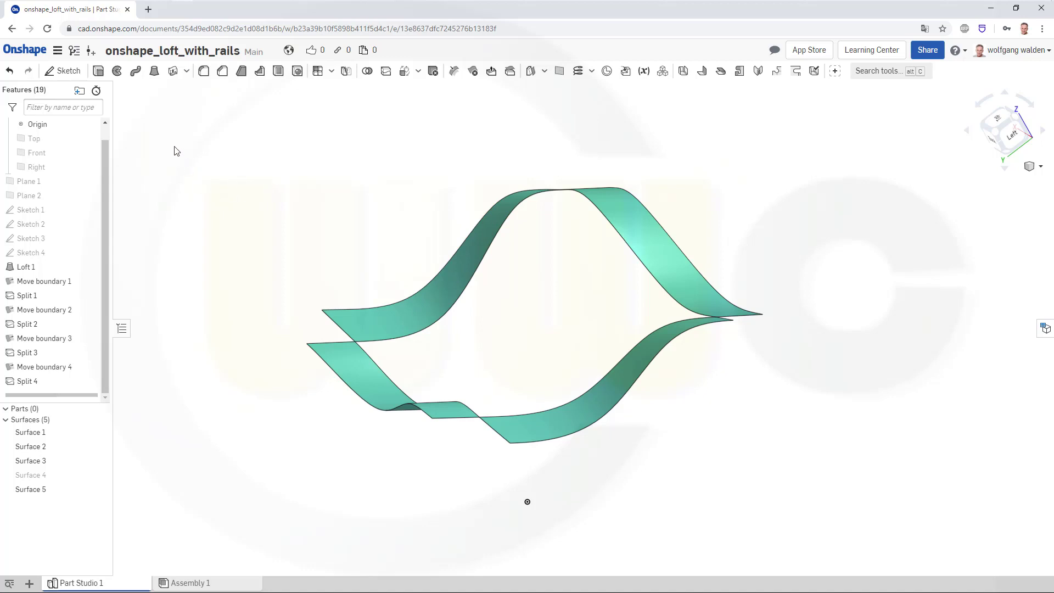
{"action": "left_click", "coordinate": [155, 71]}
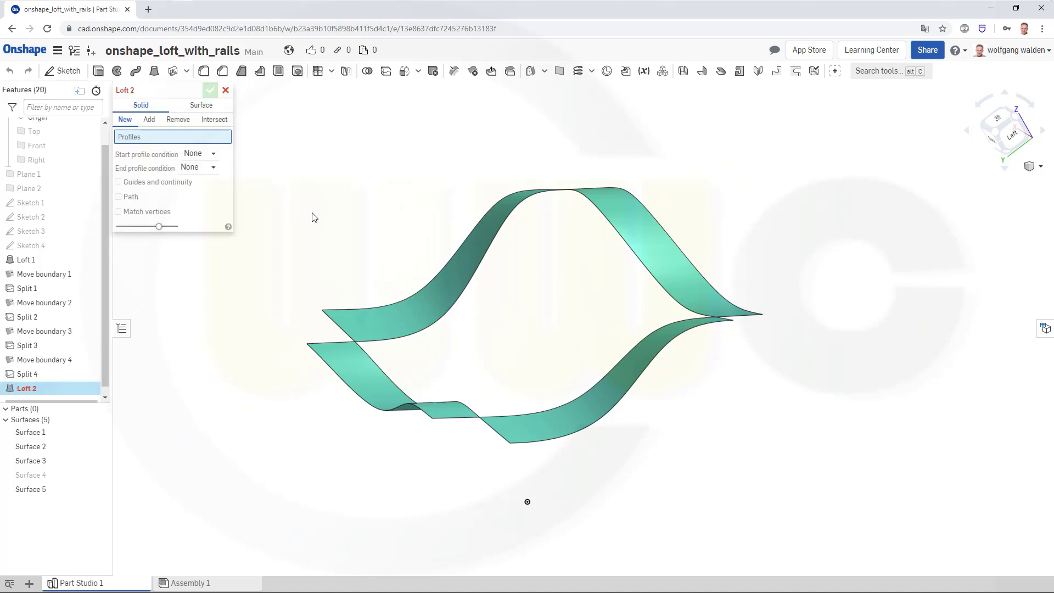
{"action": "left_click", "coordinate": [201, 105]}
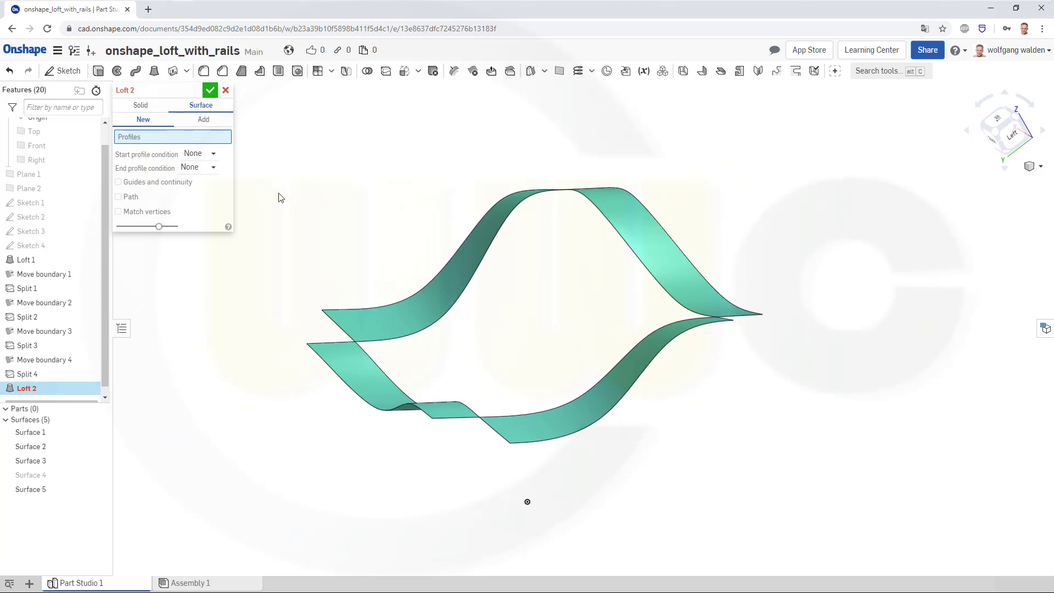
{"action": "right_click_drag", "start_coordinate": [278, 198], "coordinate": [340, 204]}
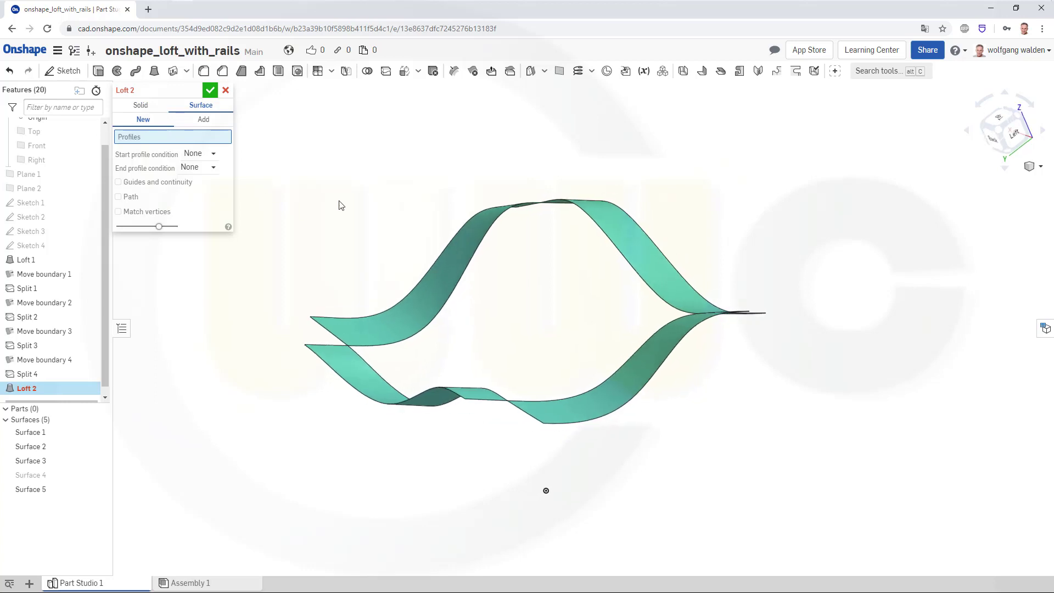
{"action": "left_click", "coordinate": [401, 346]}
{"action": "right_click_drag", "start_coordinate": [483, 353], "coordinate": [553, 428]}
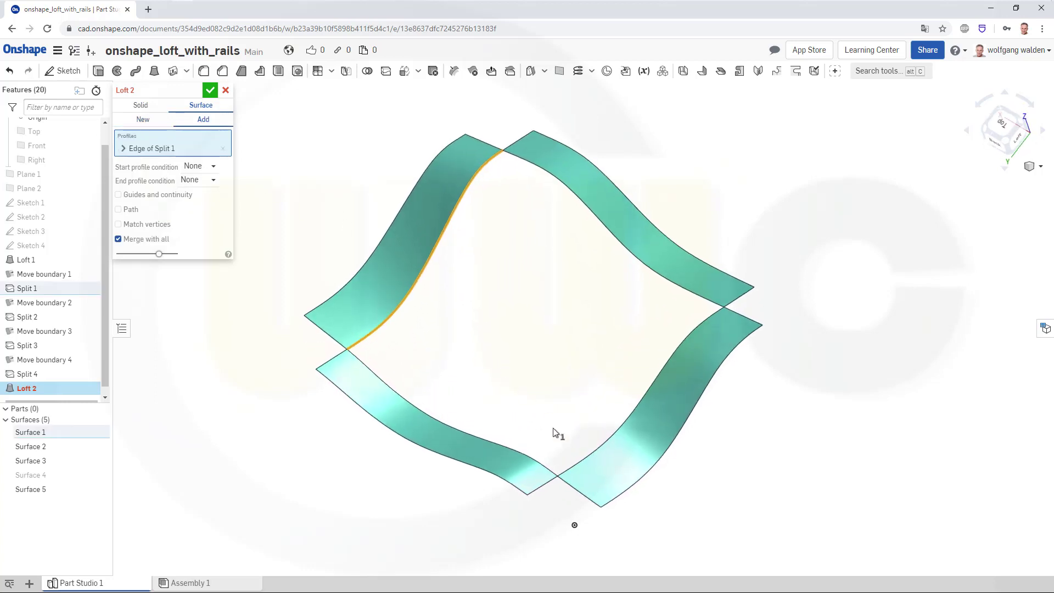
{"action": "left_click", "coordinate": [571, 466]}
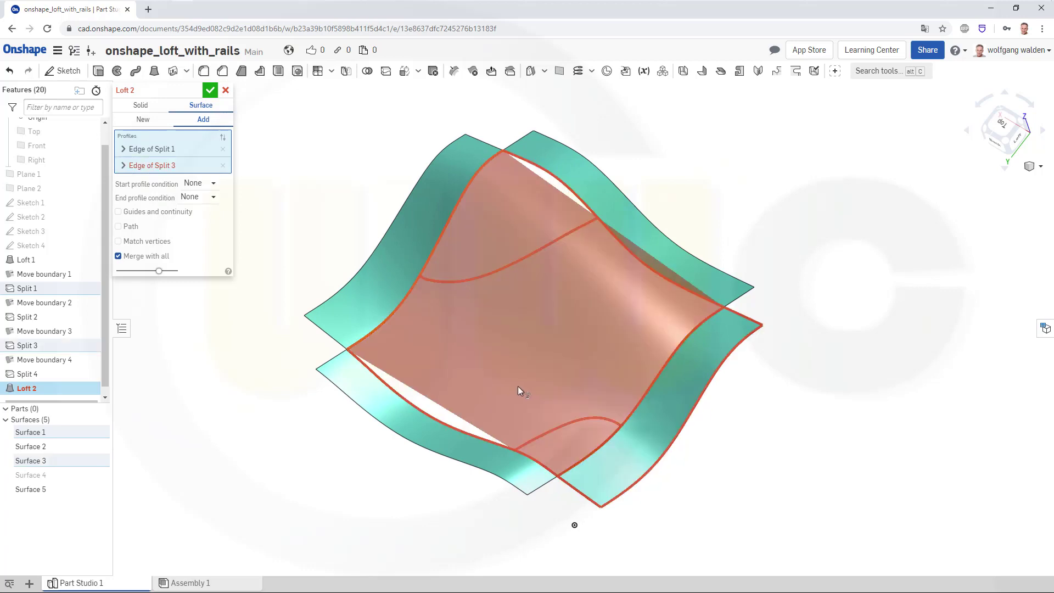
{"action": "left_click", "coordinate": [146, 120]}
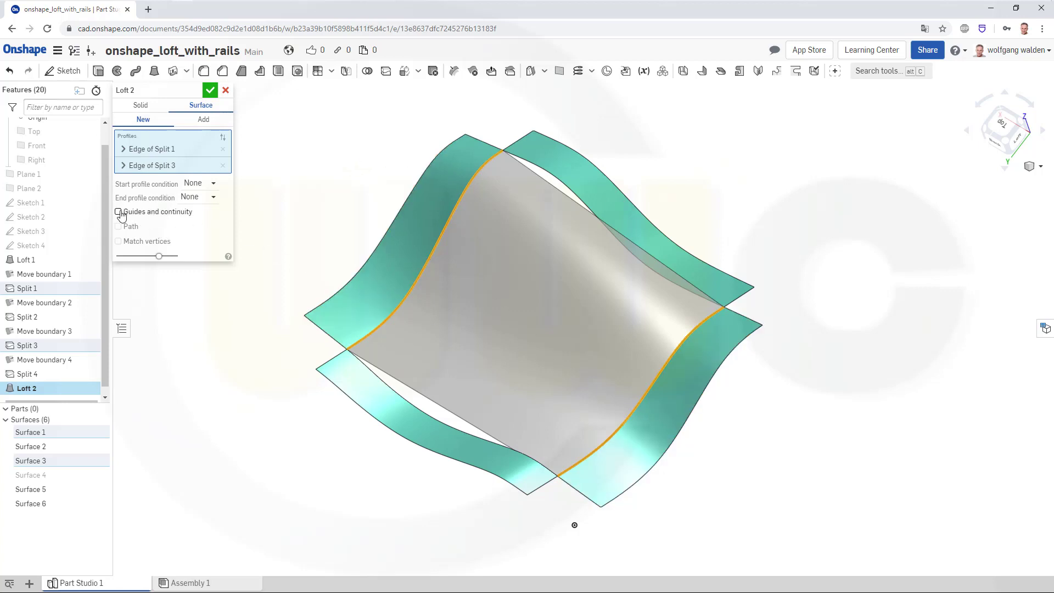
- Enable guides and continuity for the loft and add the inner edges of Surface 2 and Surface 5 as guides
{"action": "left_click", "coordinate": [119, 212]}
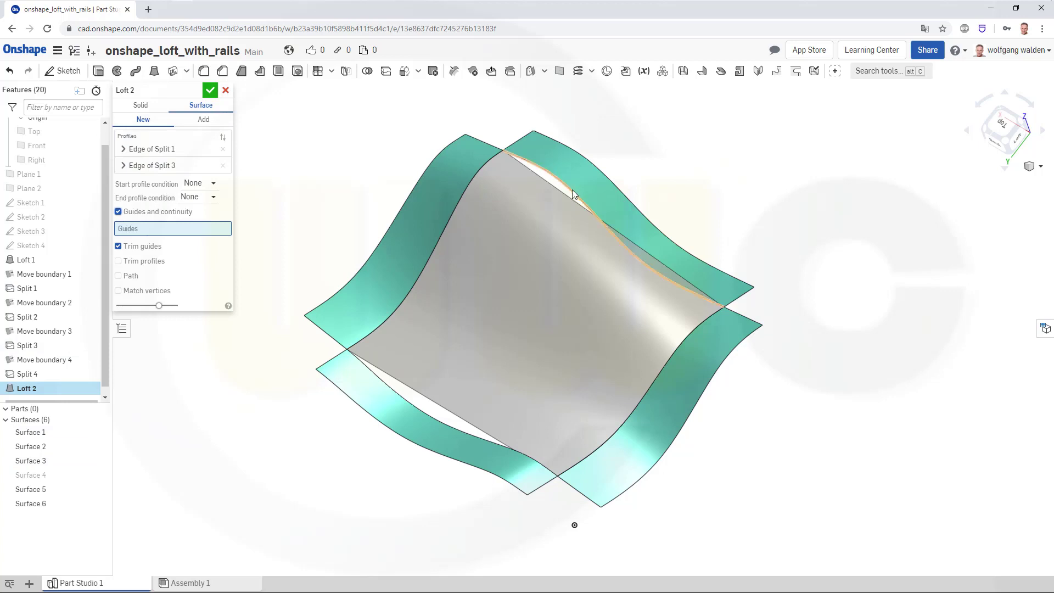
{"action": "left_click", "coordinate": [572, 192]}
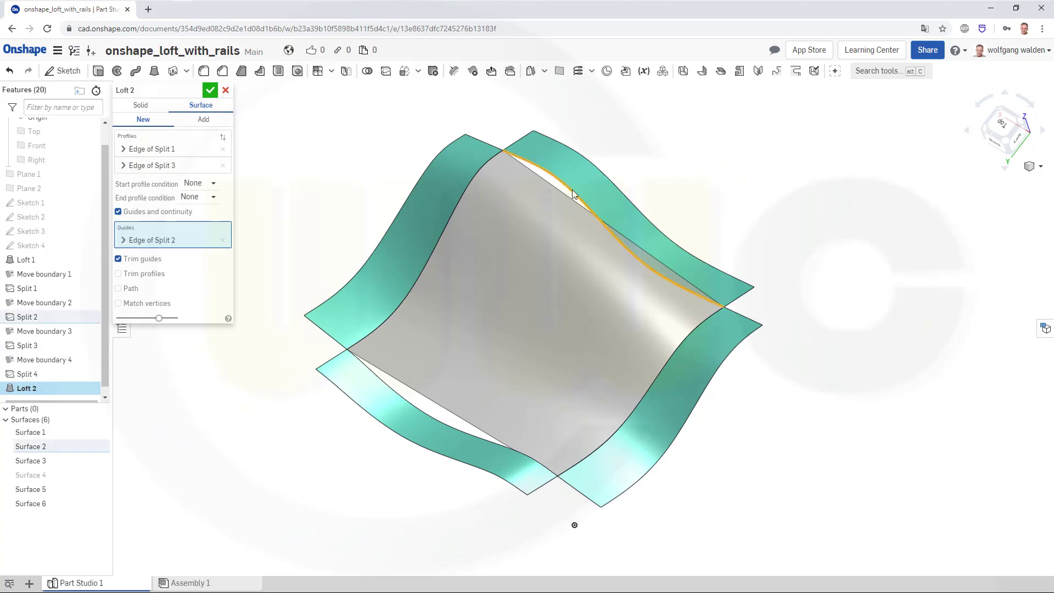
{"action": "left_click", "coordinate": [415, 405]}
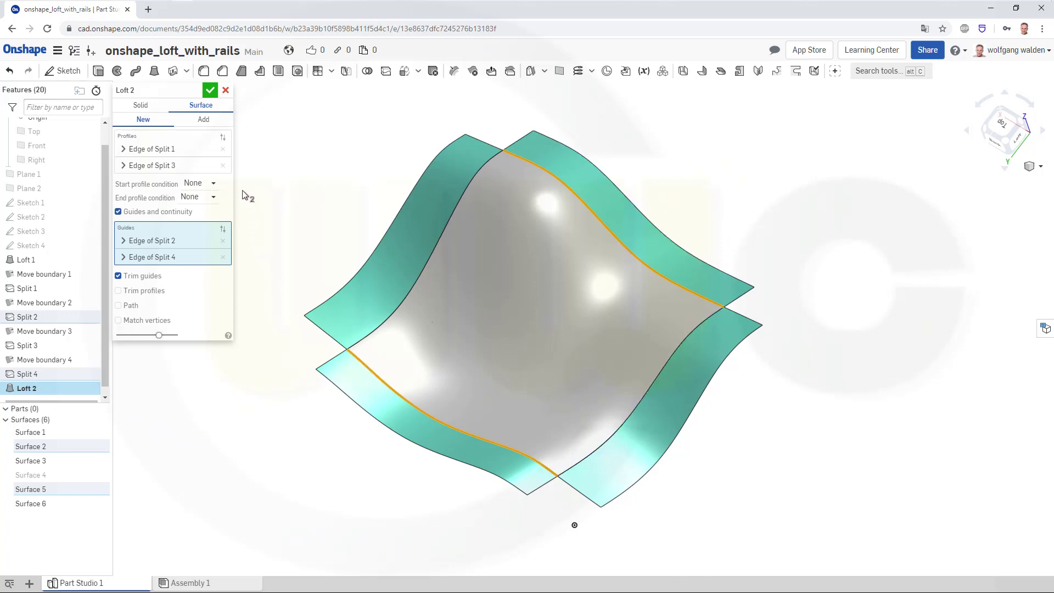
- Set both the start and end profile conditions of the loft to Match tangent
{"action": "mouse_move", "coordinate": [325, 217]}
{"action": "right_mouse_down"}
{"action": "mouse_move", "coordinate": [330, 198]}
{"action": "mouse_move", "coordinate": [328, 210]}
{"action": "mouse_move", "coordinate": [320, 200]}
{"action": "mouse_move", "coordinate": [339, 225]}
{"action": "mouse_move", "coordinate": [330, 207]}
{"action": "mouse_move", "coordinate": [328, 221]}
{"action": "right_mouse_up"}
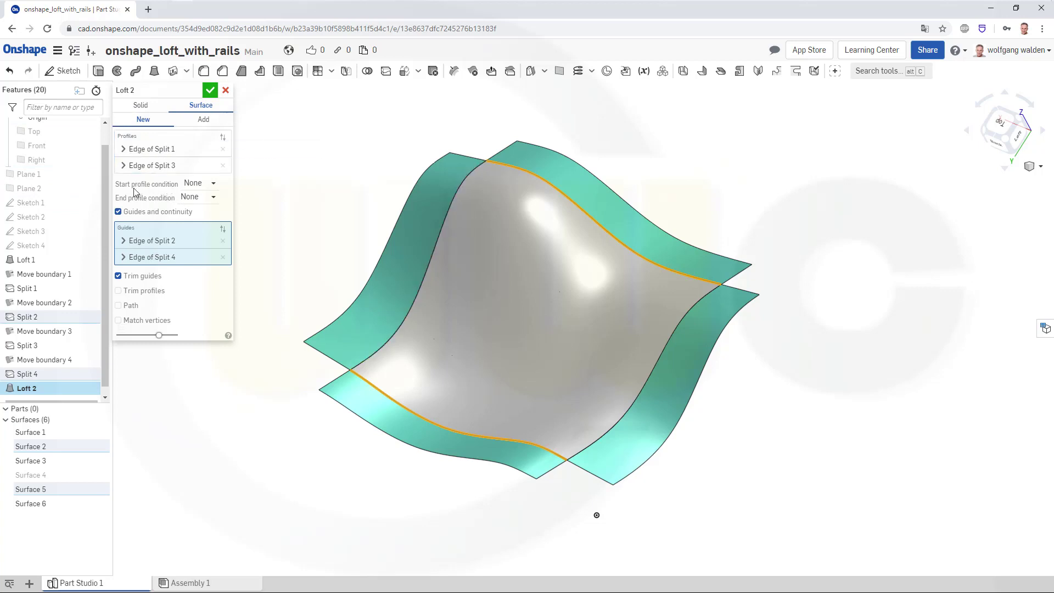
{"action": "left_click", "coordinate": [211, 184]}
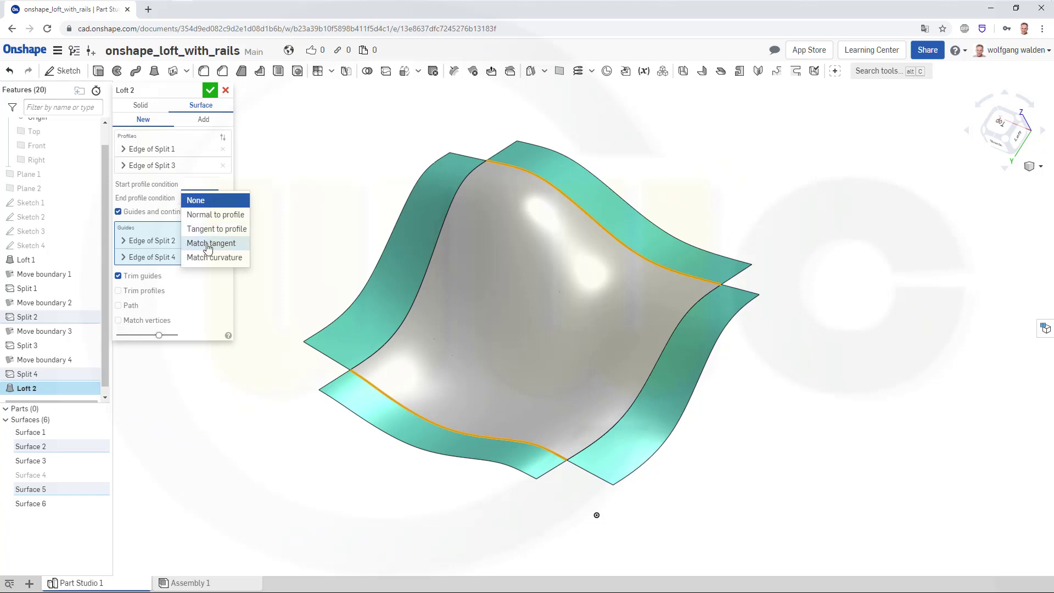
{"action": "left_click", "coordinate": [208, 248]}
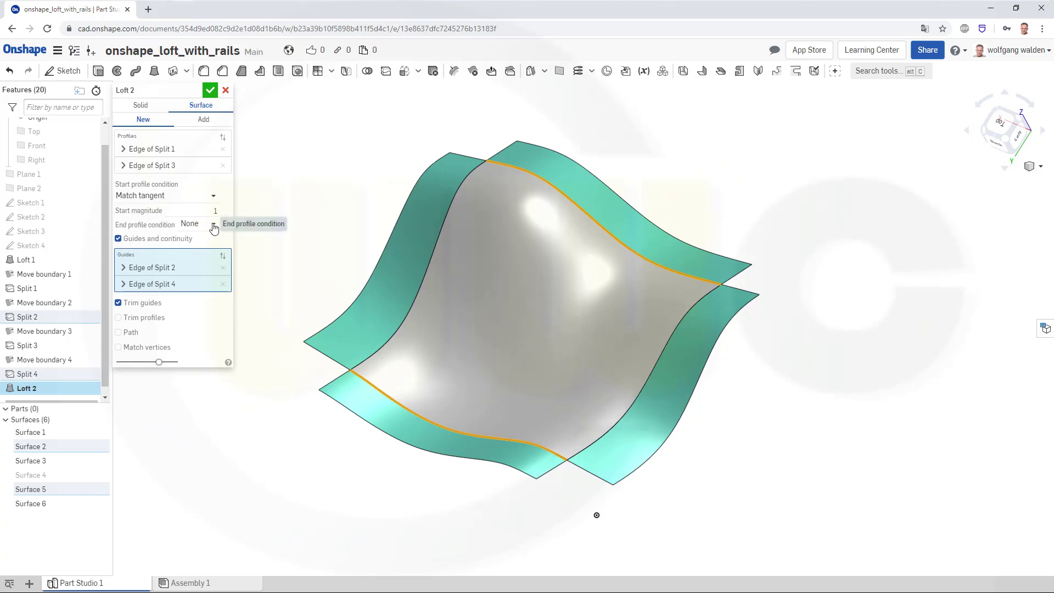
{"action": "left_click", "coordinate": [211, 226]}
{"action": "left_click", "coordinate": [202, 283]}
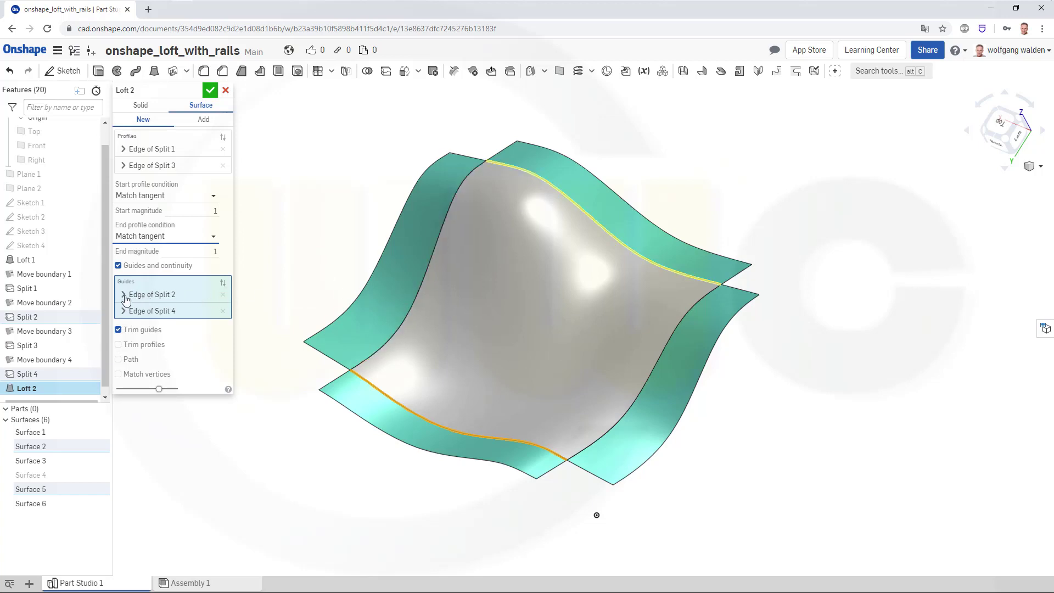
- Set the continuity of both loft guides to Match tangent and accept the loft
{"action": "left_click", "coordinate": [124, 295]}
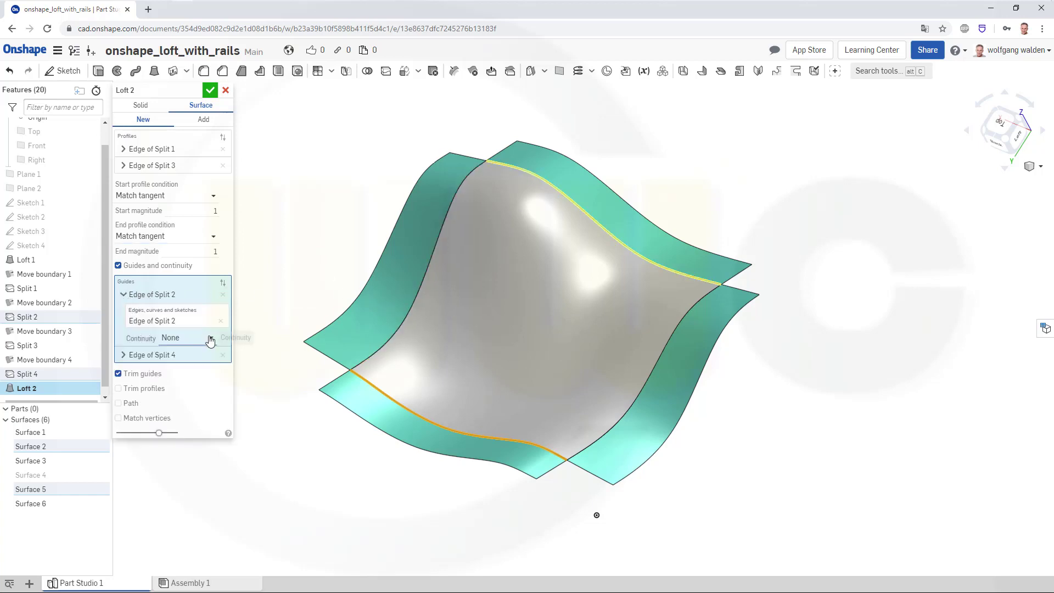
{"action": "left_click", "coordinate": [211, 338]}
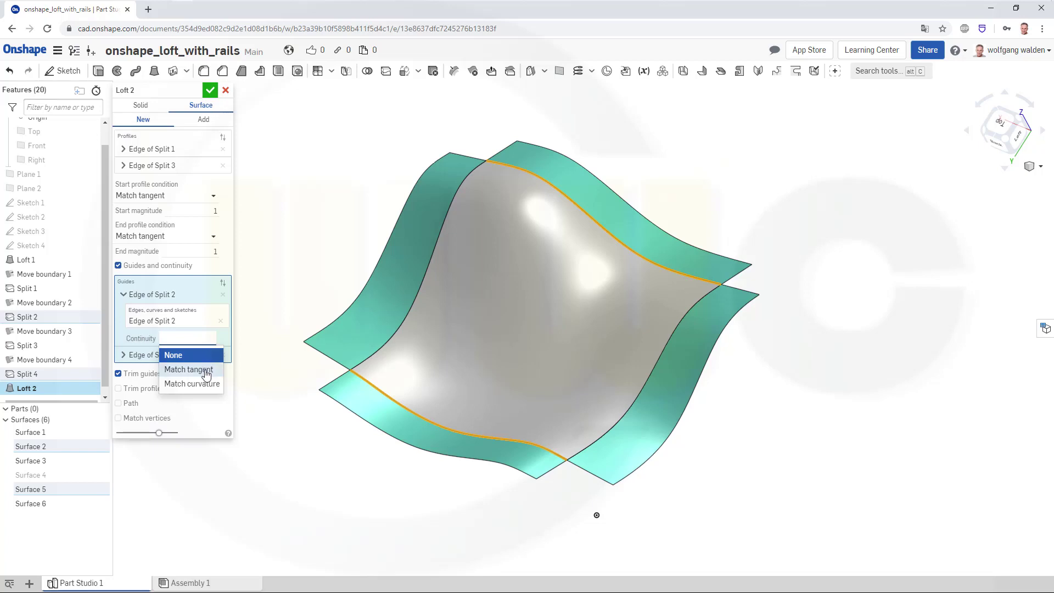
{"action": "left_click", "coordinate": [206, 373]}
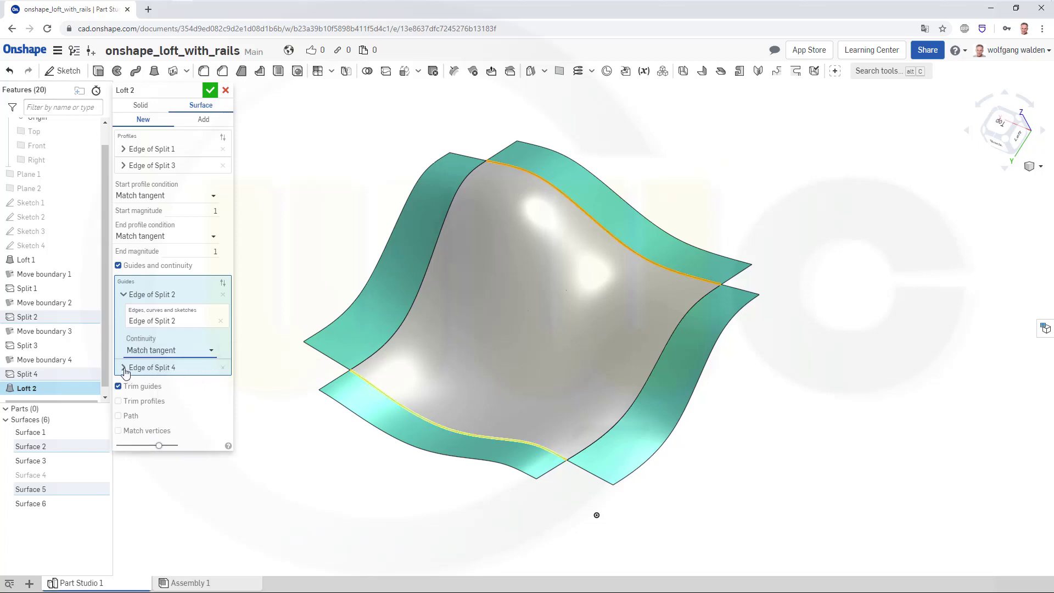
{"action": "left_click", "coordinate": [124, 368]}
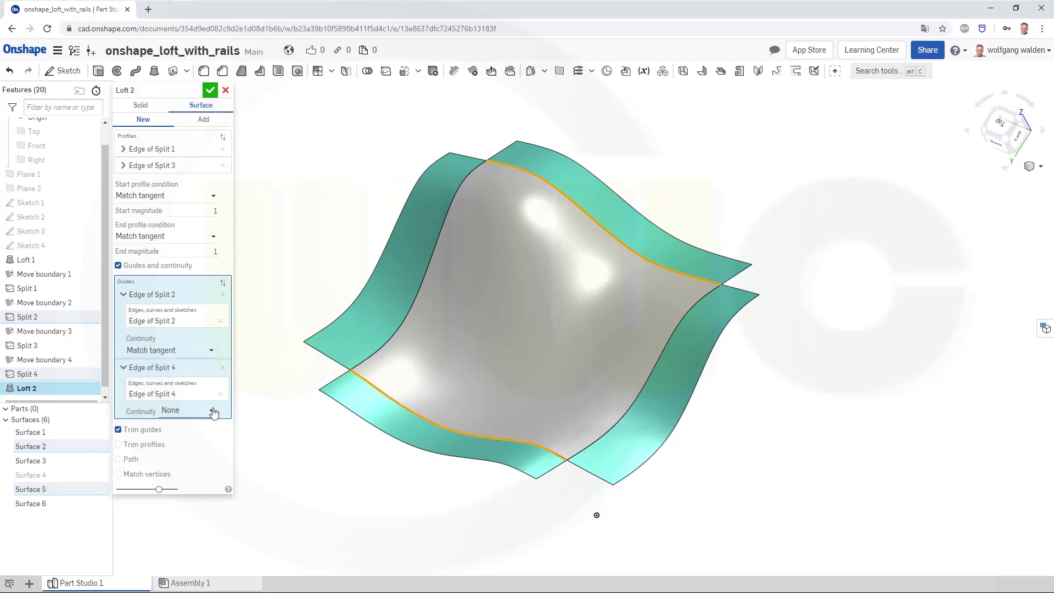
{"action": "left_click", "coordinate": [212, 410]}
{"action": "left_click", "coordinate": [194, 443]}
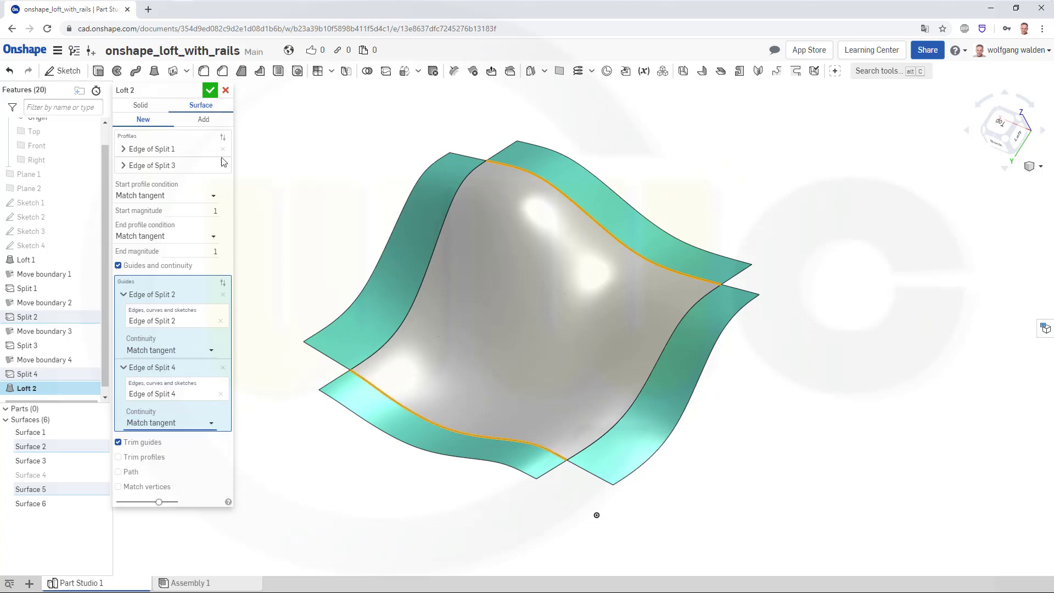
{"action": "left_click", "coordinate": [211, 90]}
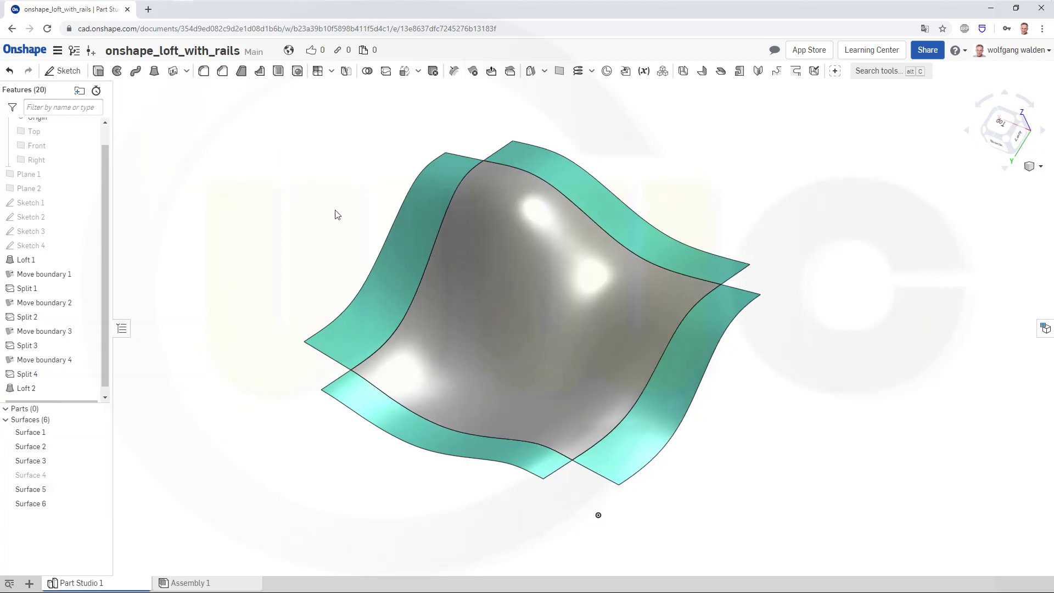
{"action": "right_click_drag", "start_coordinate": [336, 215], "coordinate": [375, 317]}
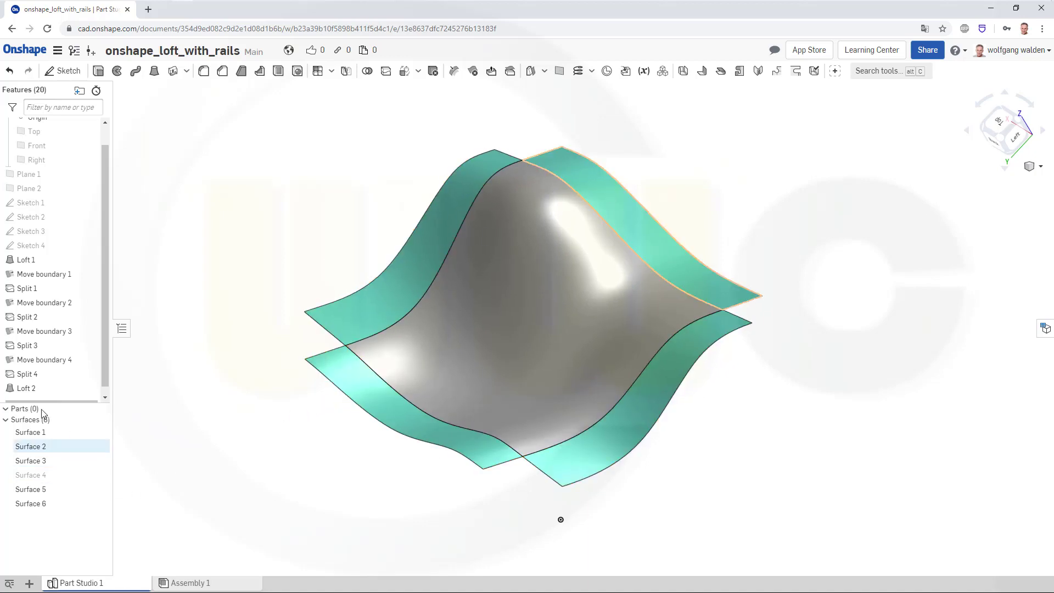
- Delete the Loft 2 feature and clear the selection
{"action": "right_click", "coordinate": [28, 390]}
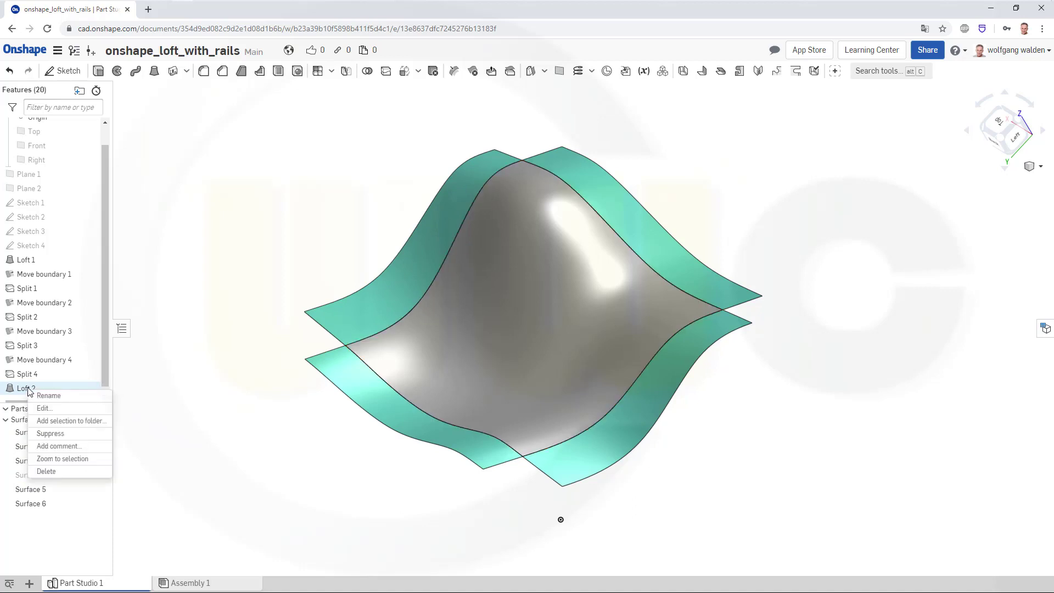
{"action": "left_click", "coordinate": [55, 471]}
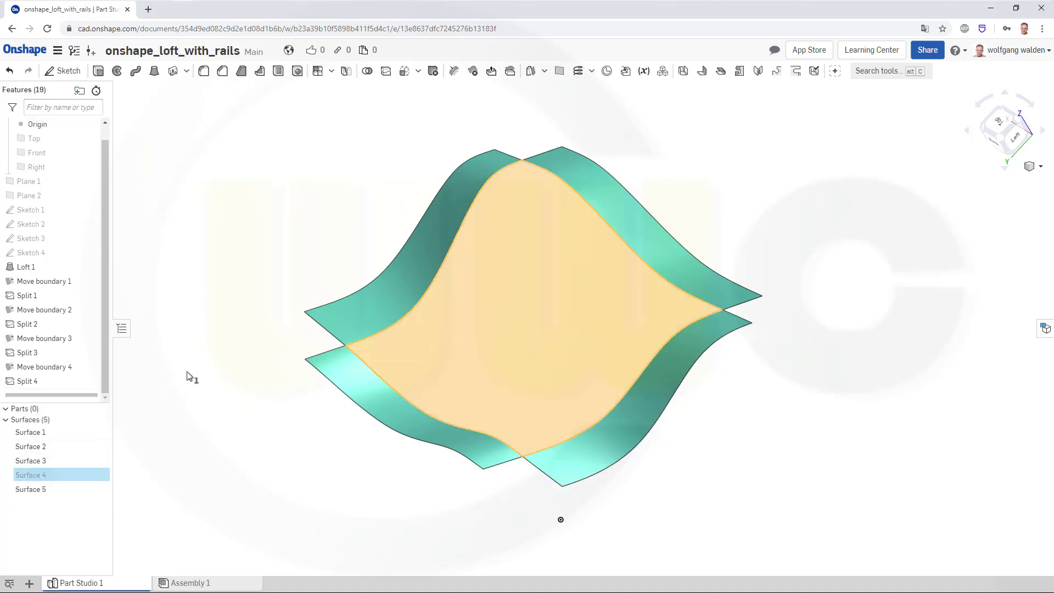
{"action": "left_click", "coordinate": [275, 332]}
{"action": "right_click_drag", "start_coordinate": [320, 308], "coordinate": [291, 153]}
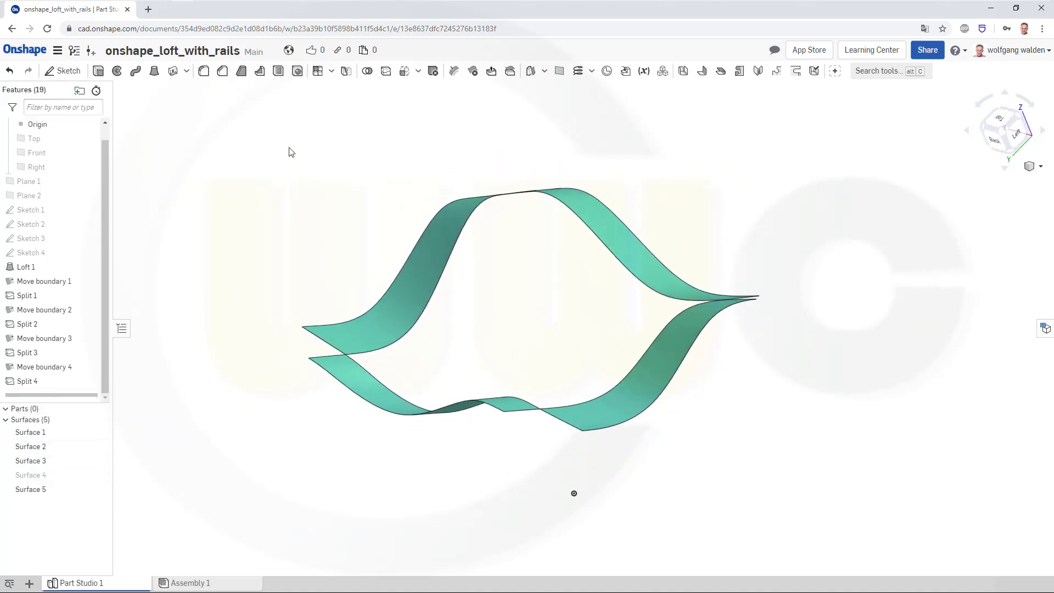
{"action": "left_click", "coordinate": [154, 71]}
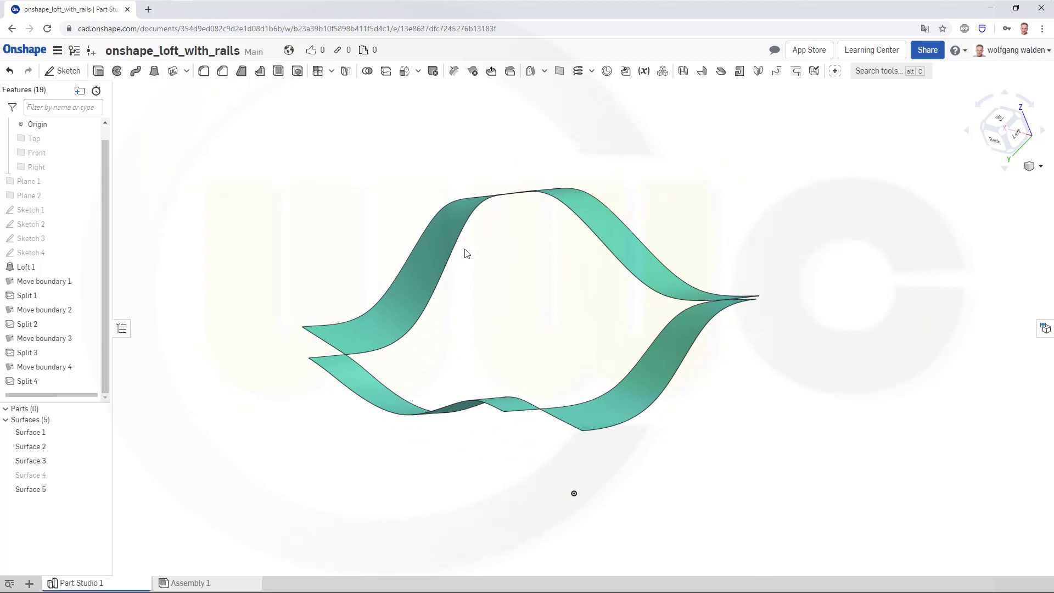
{"action": "left_click", "coordinate": [418, 308]}
{"action": "left_click", "coordinate": [226, 90]}
- Start a surface loft between the inner edges of Surface 1 and Surface 3, with the result set to New
{"action": "left_click", "coordinate": [150, 80]}
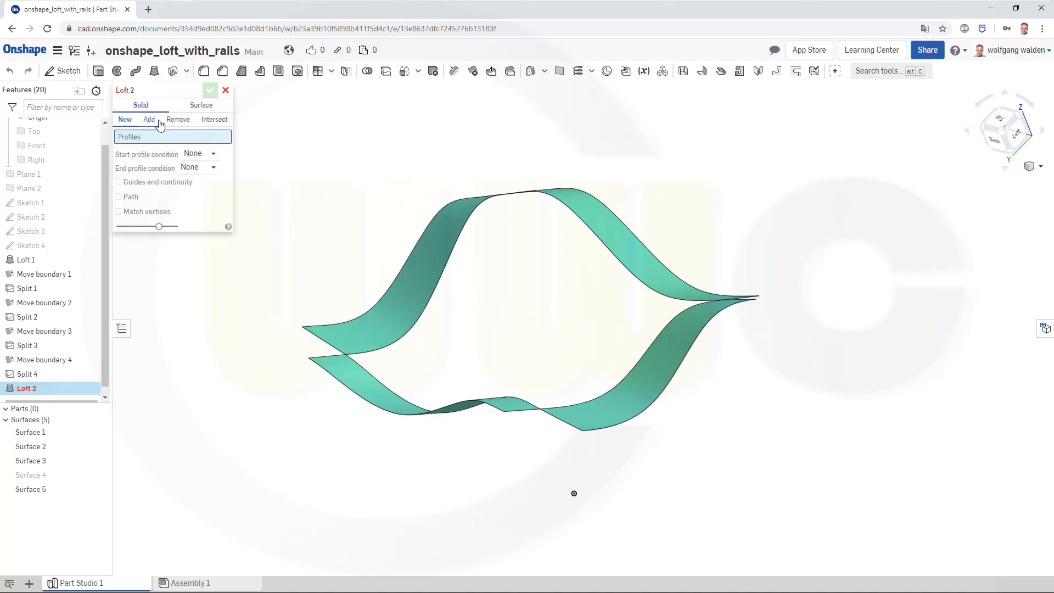
{"action": "left_click", "coordinate": [200, 106]}
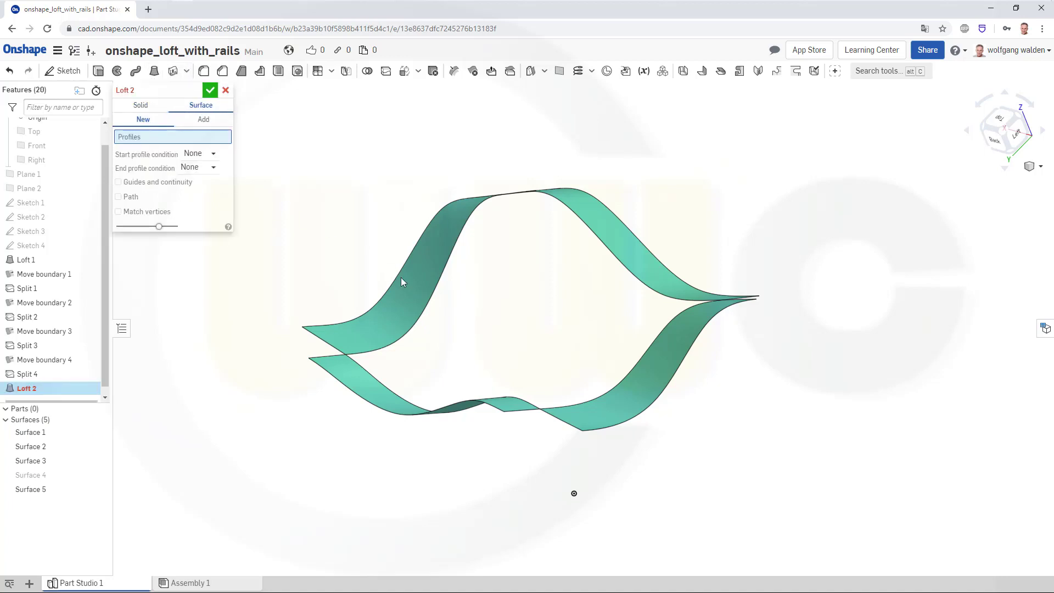
{"action": "left_click", "coordinate": [445, 330]}
{"action": "right_click_drag", "start_coordinate": [503, 370], "coordinate": [584, 415]}
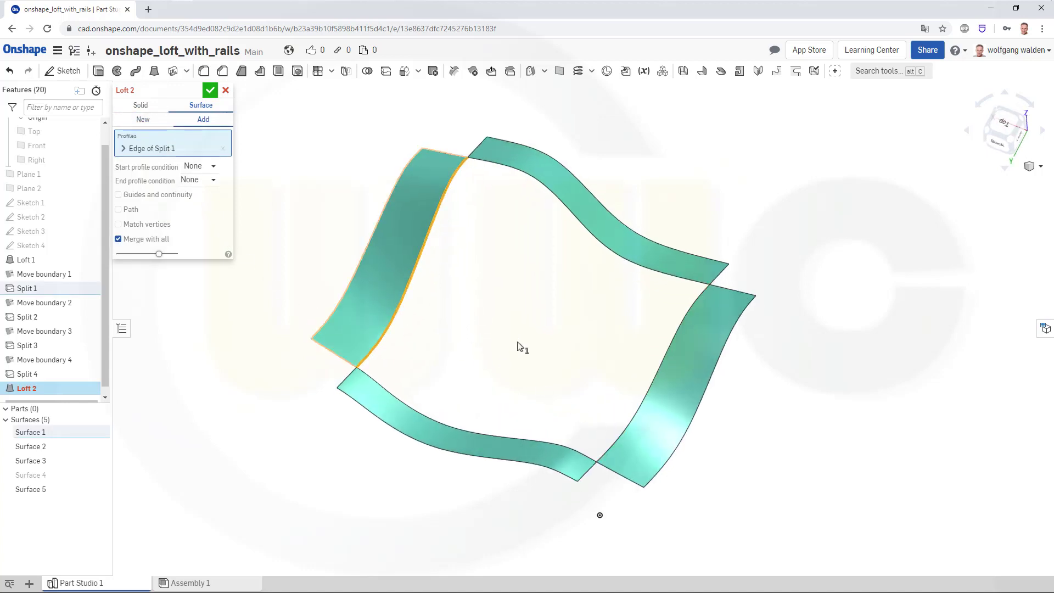
{"action": "left_click", "coordinate": [613, 442]}
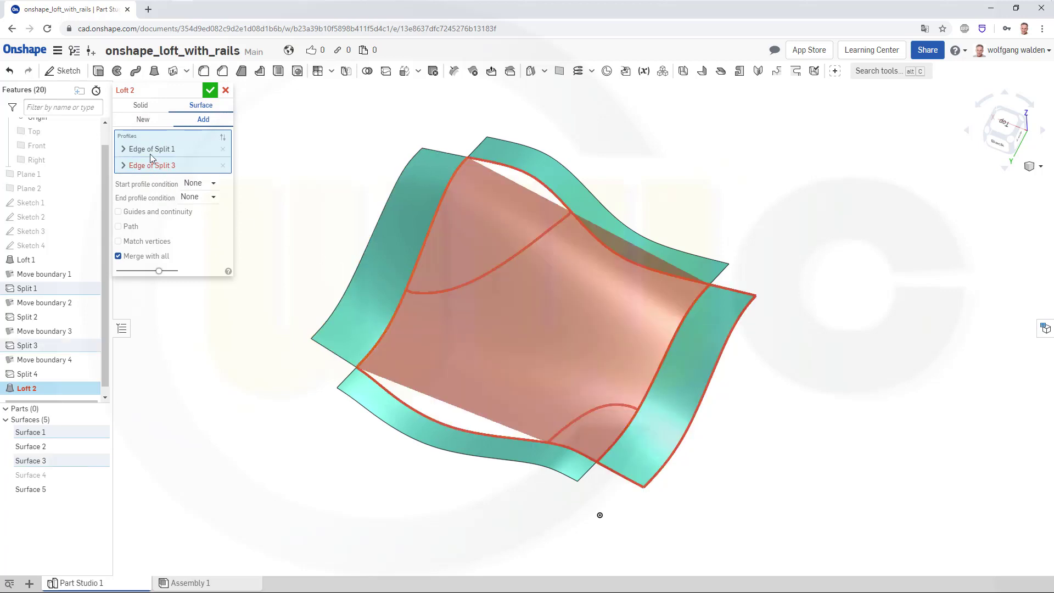
{"action": "left_click", "coordinate": [143, 119]}
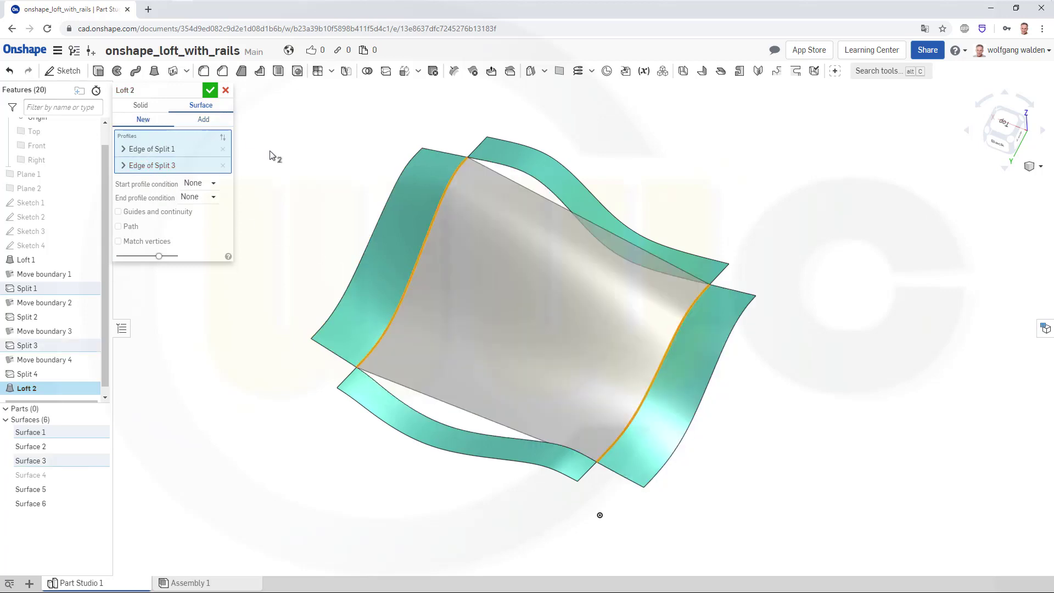
- Set both the start and end profile conditions of the loft to Match curvature
{"action": "left_click", "coordinate": [216, 185]}
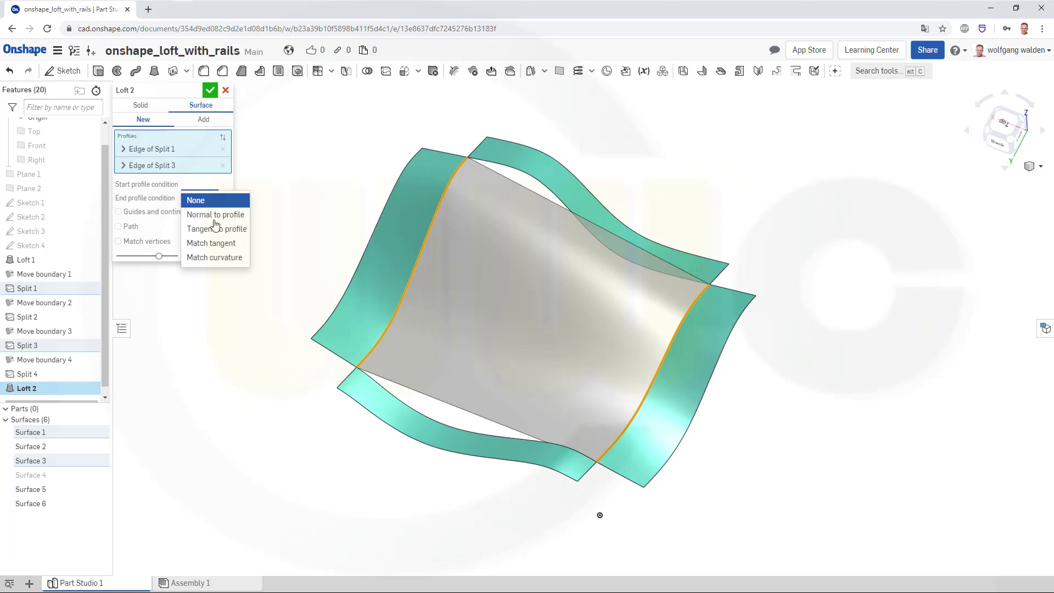
{"action": "left_click", "coordinate": [214, 258]}
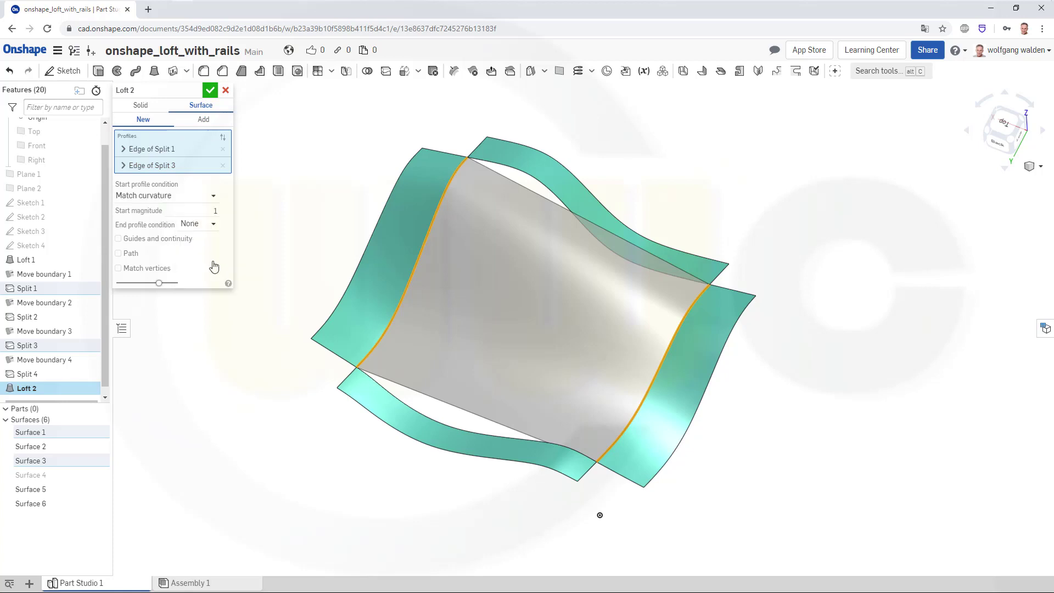
{"action": "left_click", "coordinate": [215, 225]}
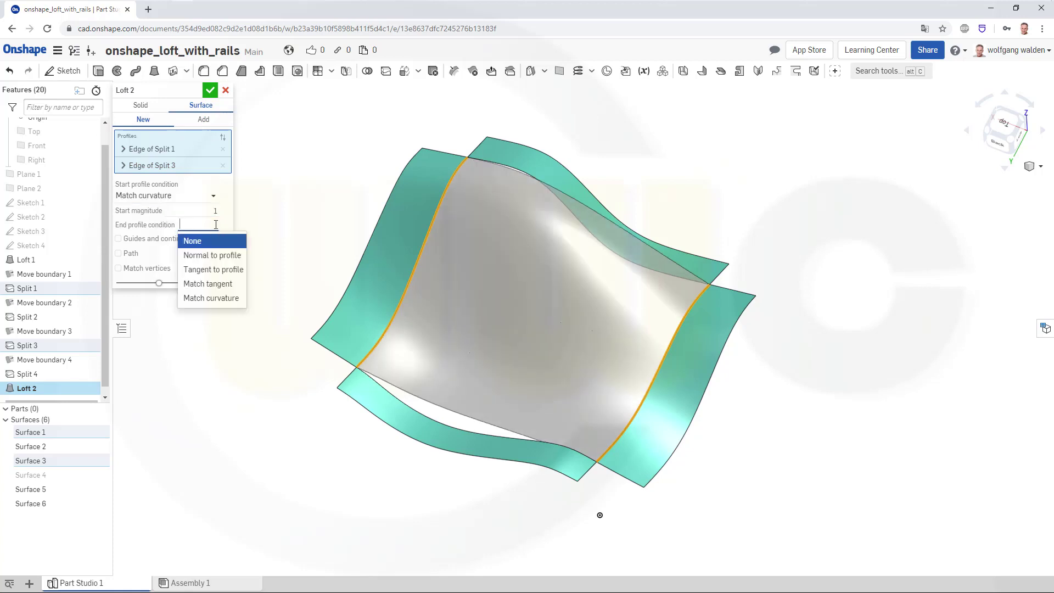
{"action": "left_click", "coordinate": [212, 298]}
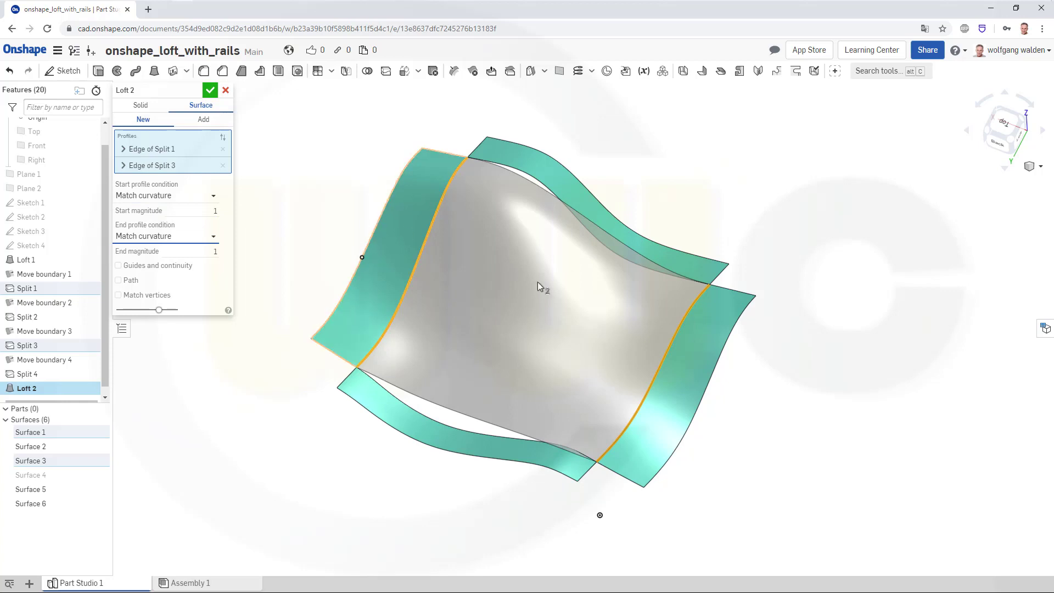
{"action": "right_click_drag", "start_coordinate": [747, 389], "coordinate": [744, 383]}
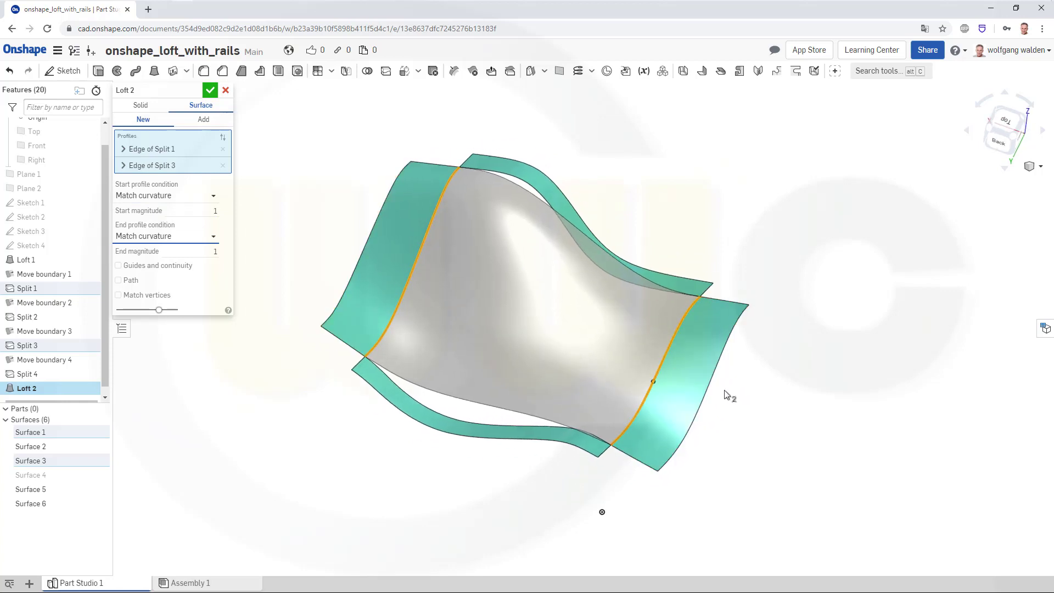
{"action": "right_click_drag", "start_coordinate": [256, 244], "coordinate": [247, 257]}
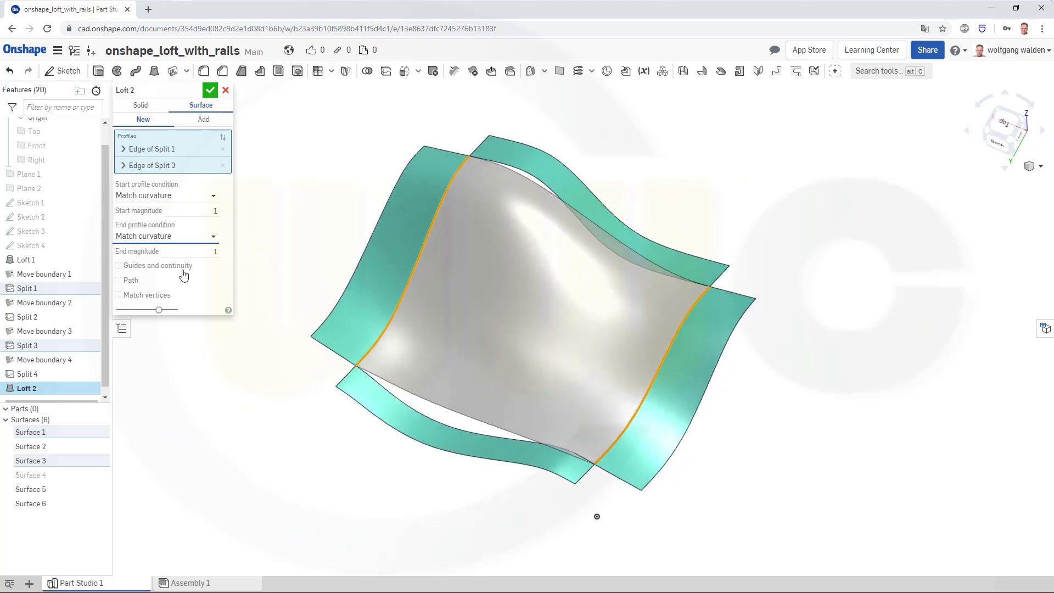
- Enable guides and continuity and add the inner edges of Surface 2 and Surface 5 as loft guides
{"action": "left_click", "coordinate": [119, 267]}
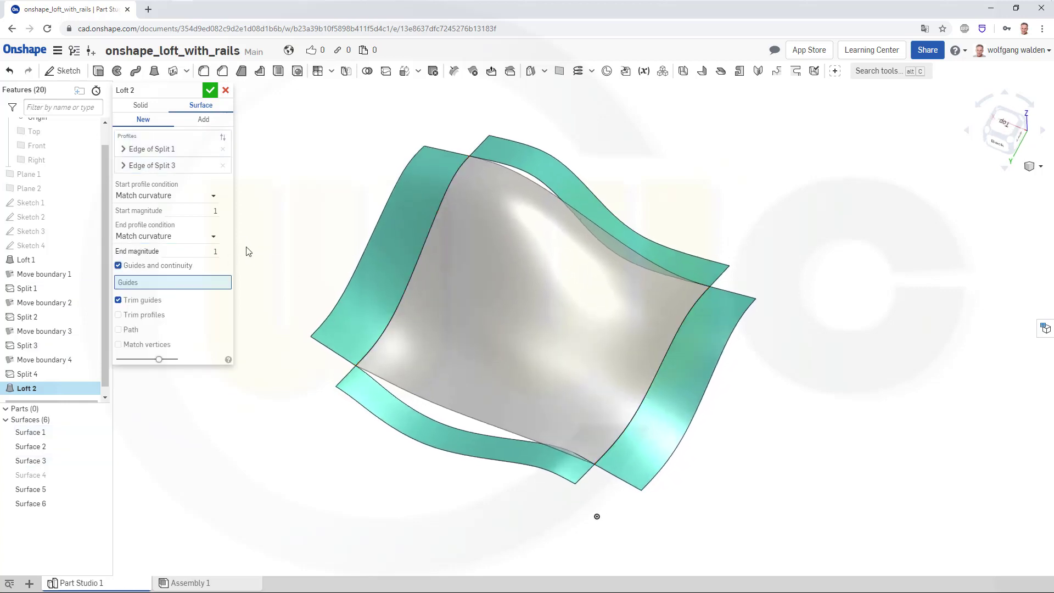
{"action": "left_click", "coordinate": [526, 172]}
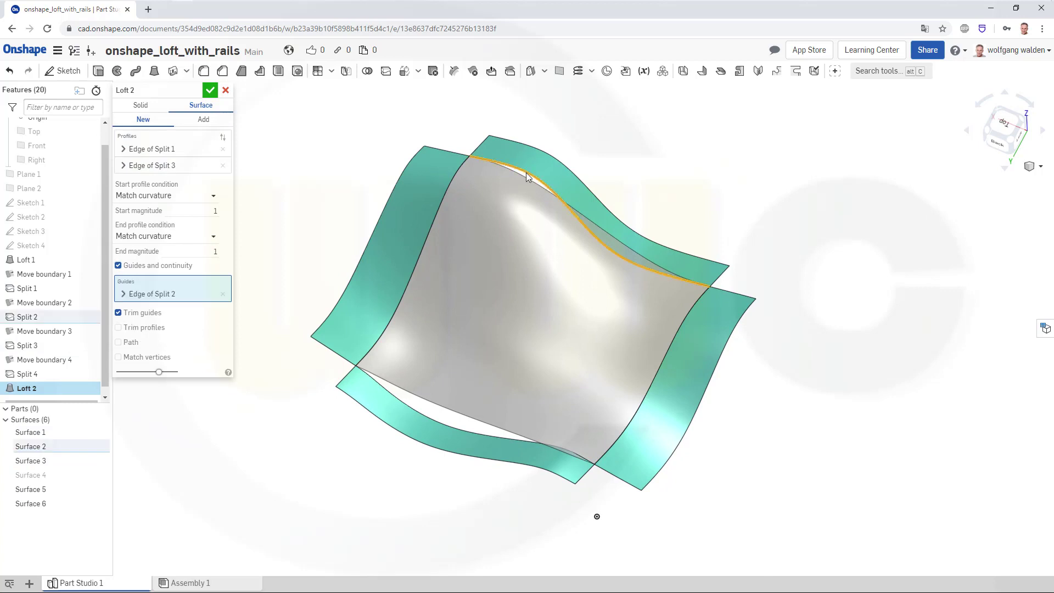
{"action": "left_click", "coordinate": [421, 412]}
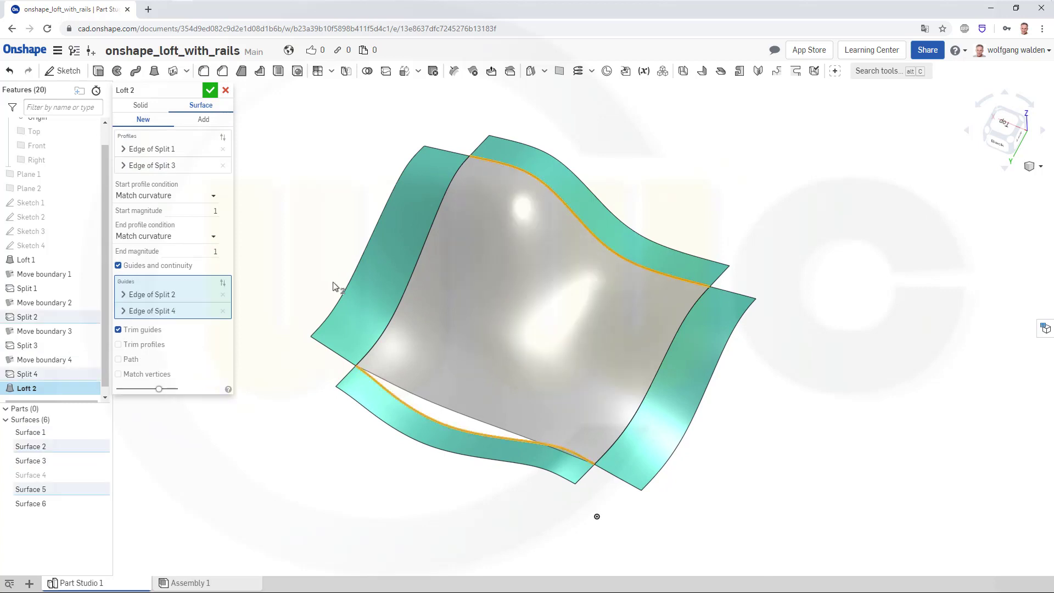
- Set the continuity of both loft guides to Match curvature and accept the loft
{"action": "left_click", "coordinate": [125, 295]}
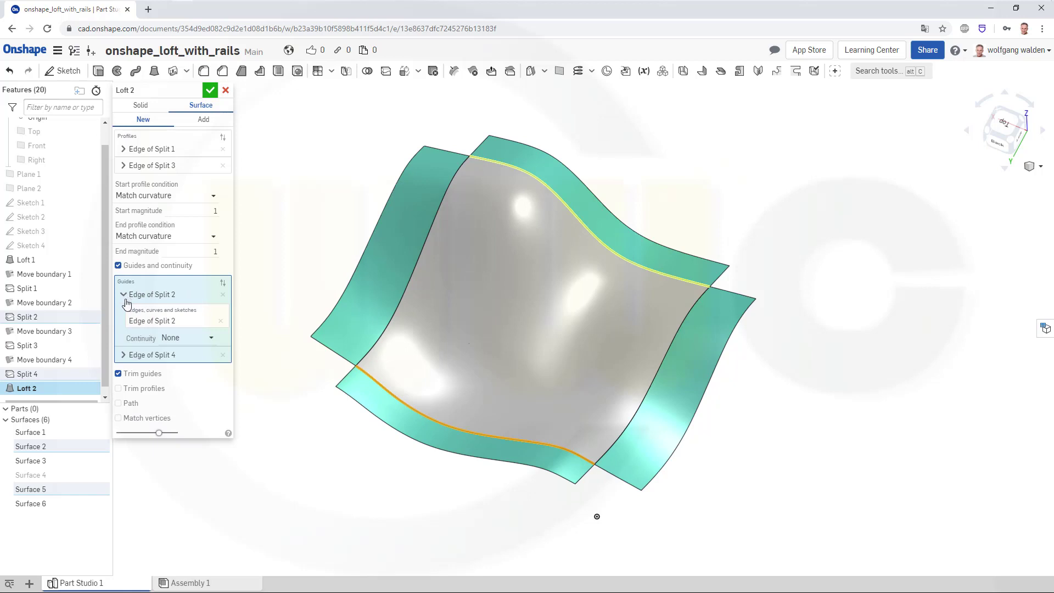
{"action": "left_click", "coordinate": [210, 340]}
{"action": "left_click", "coordinate": [199, 385]}
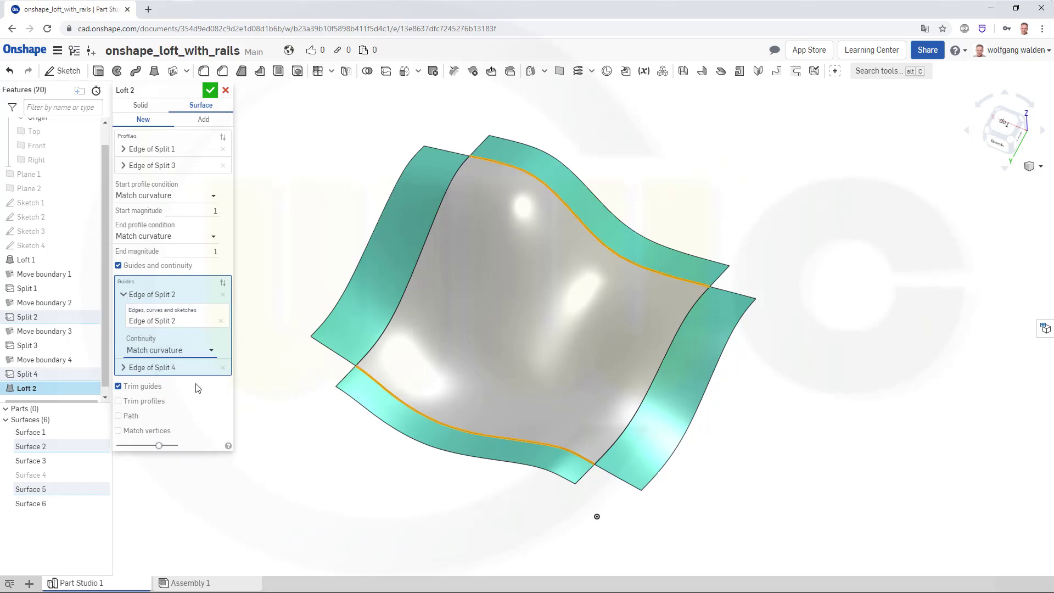
{"action": "left_click", "coordinate": [126, 370]}
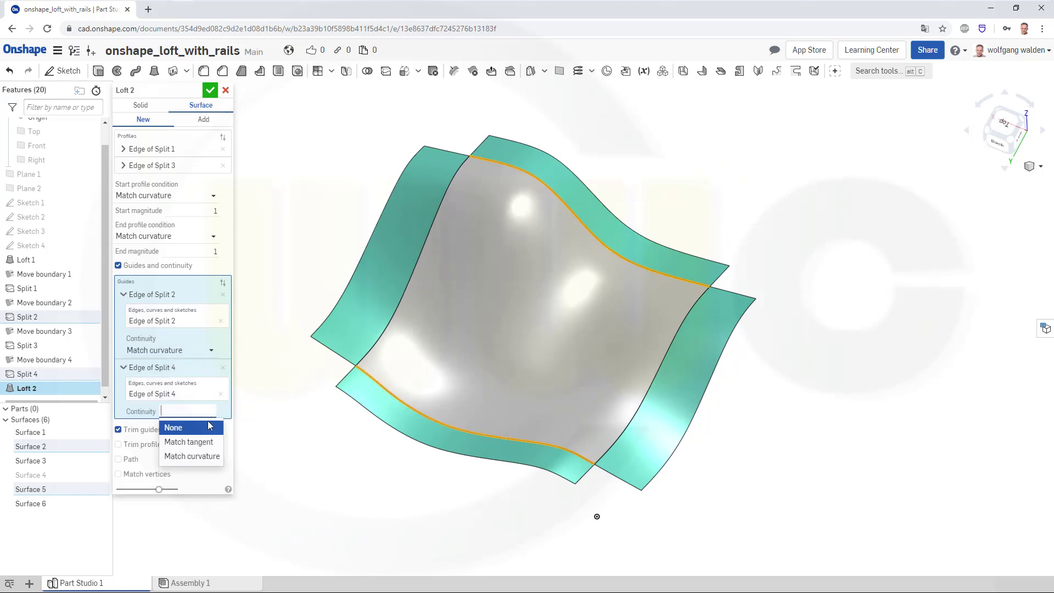
{"action": "left_click", "coordinate": [193, 457]}
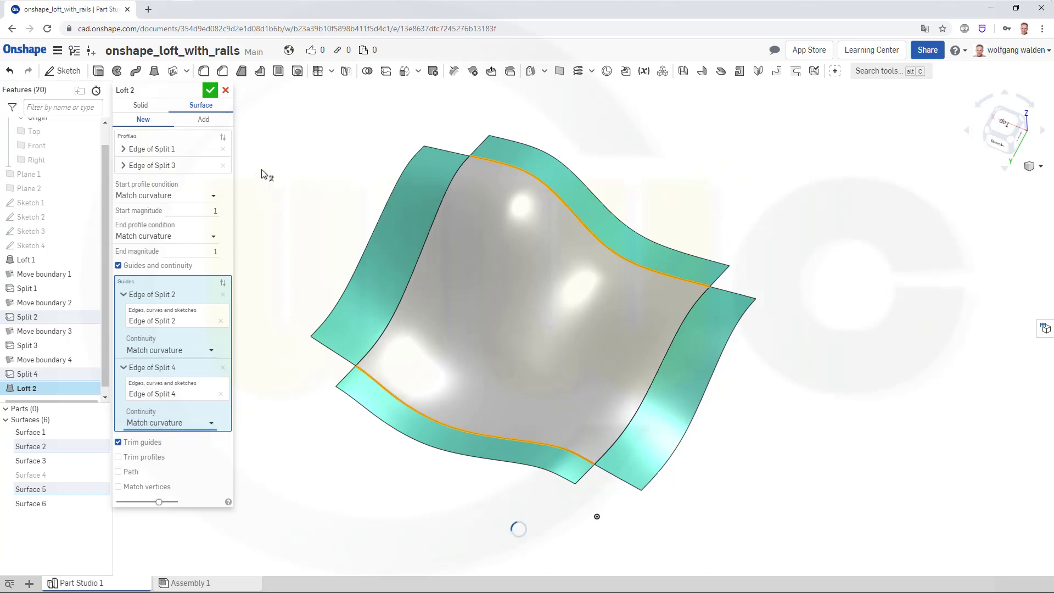
{"action": "key", "text": "Return"}
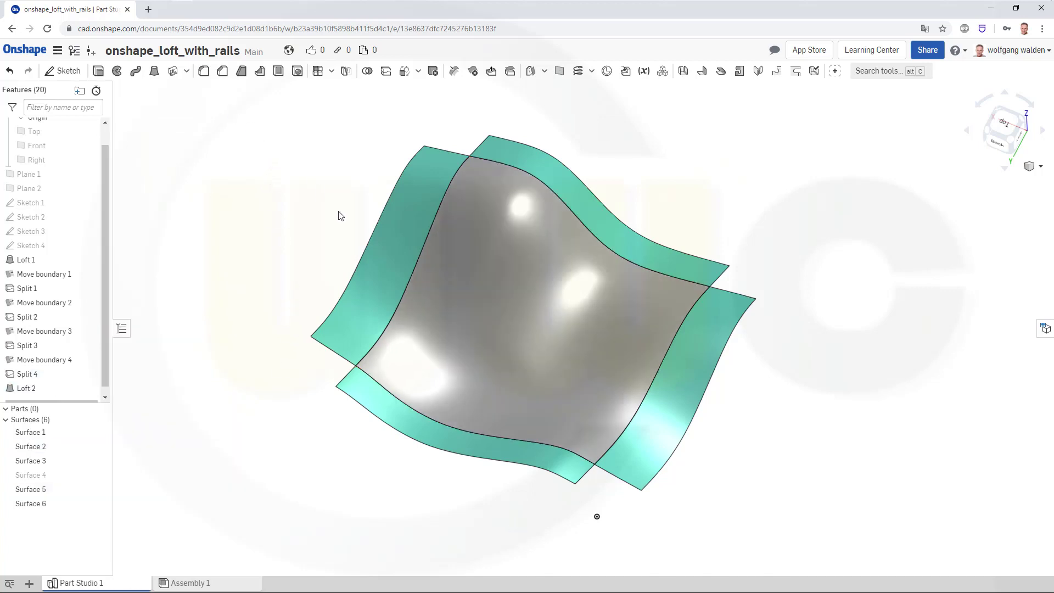
{"action": "mouse_move", "coordinate": [332, 253]}
{"action": "right_mouse_down"}
{"action": "mouse_move", "coordinate": [302, 207]}
{"action": "mouse_move", "coordinate": [307, 308]}
{"action": "mouse_move", "coordinate": [304, 237]}
{"action": "mouse_move", "coordinate": [265, 233]}
{"action": "mouse_move", "coordinate": [337, 230]}
{"action": "mouse_move", "coordinate": [339, 285]}
{"action": "mouse_move", "coordinate": [324, 242]}
{"action": "mouse_move", "coordinate": [344, 240]}
{"action": "mouse_move", "coordinate": [341, 259]}
{"action": "mouse_move", "coordinate": [327, 245]}
{"action": "mouse_move", "coordinate": [324, 253]}
{"action": "right_mouse_up"}
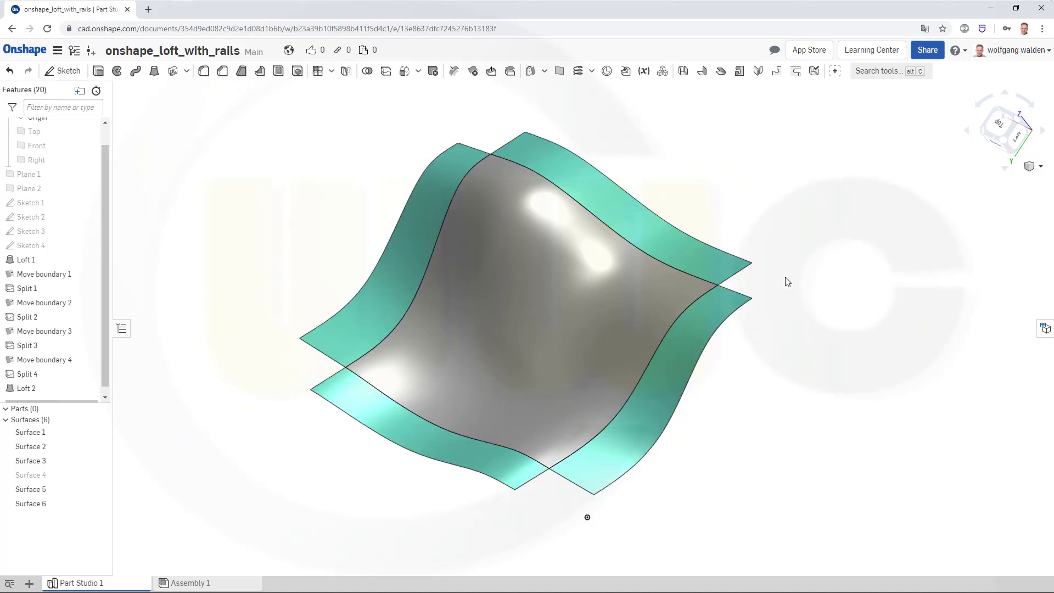
{"action": "right_click_drag", "start_coordinate": [788, 282], "coordinate": [711, 304]}
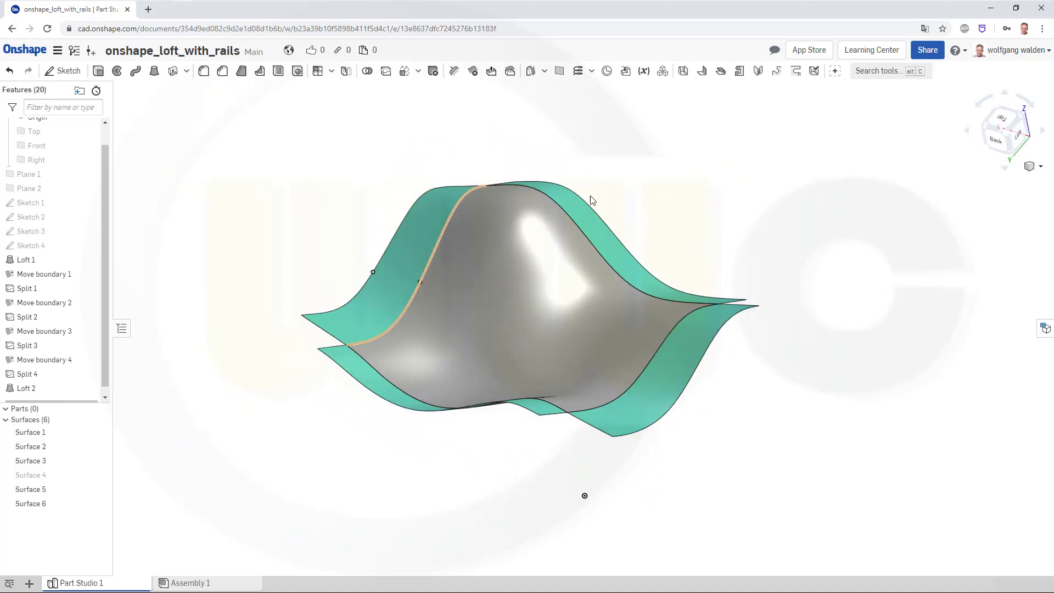
{"action": "right_click_drag", "start_coordinate": [690, 226], "coordinate": [685, 248]}
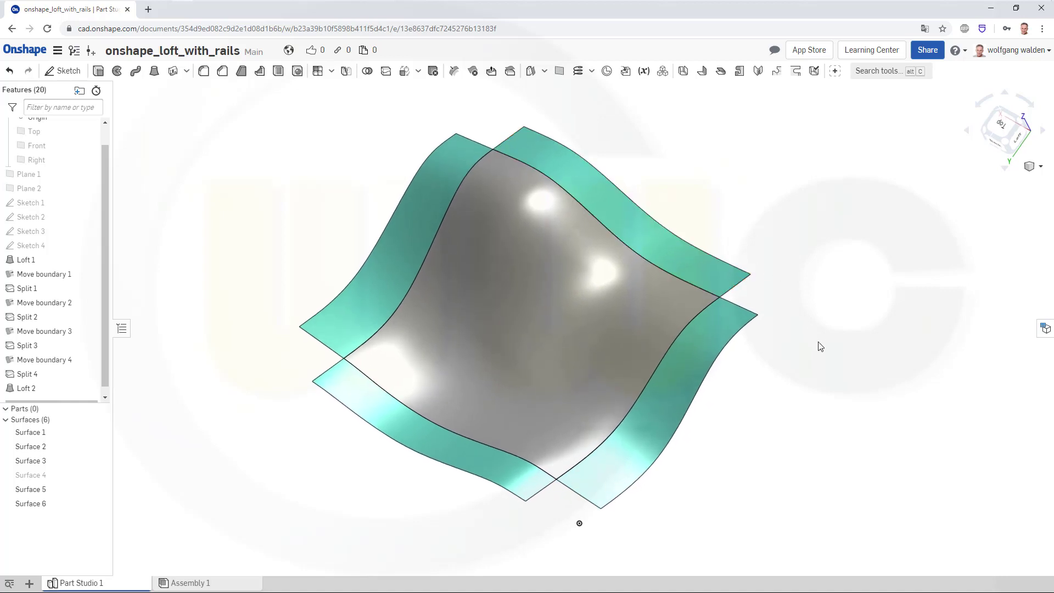
{"action": "mouse_move", "coordinate": [820, 346]}
{"action": "right_mouse_down"}
{"action": "mouse_move", "coordinate": [789, 332]}
{"action": "mouse_move", "coordinate": [767, 303]}
{"action": "mouse_move", "coordinate": [767, 350]}
{"action": "mouse_move", "coordinate": [781, 327]}
{"action": "mouse_move", "coordinate": [758, 313]}
{"action": "mouse_move", "coordinate": [734, 318]}
{"action": "mouse_move", "coordinate": [761, 365]}
{"action": "mouse_move", "coordinate": [760, 311]}
{"action": "mouse_move", "coordinate": [773, 376]}
{"action": "mouse_move", "coordinate": [758, 315]}
{"action": "mouse_move", "coordinate": [789, 313]}
{"action": "mouse_move", "coordinate": [785, 335]}
{"action": "right_mouse_up"}
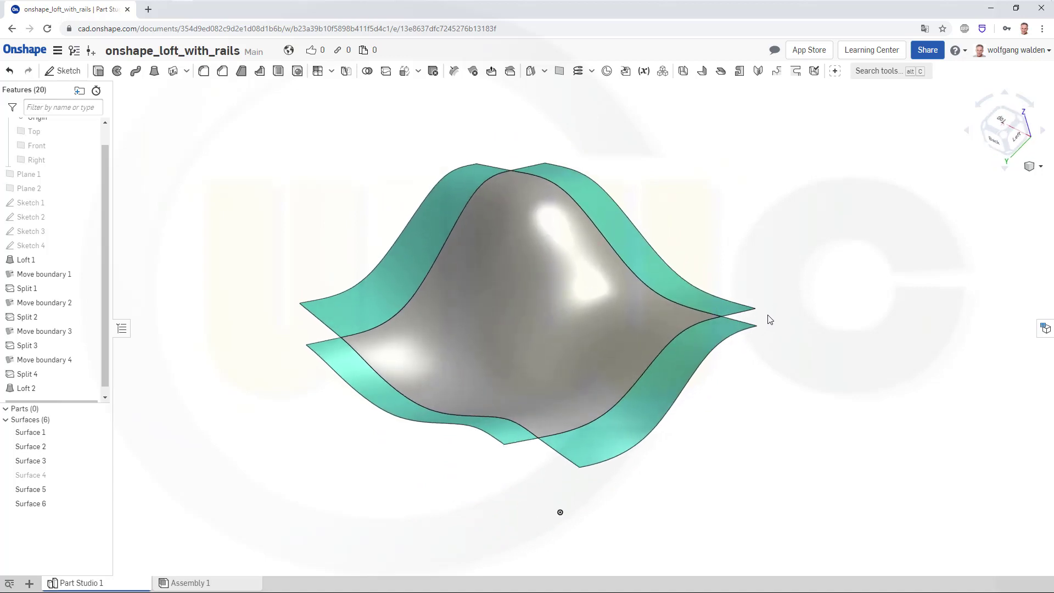